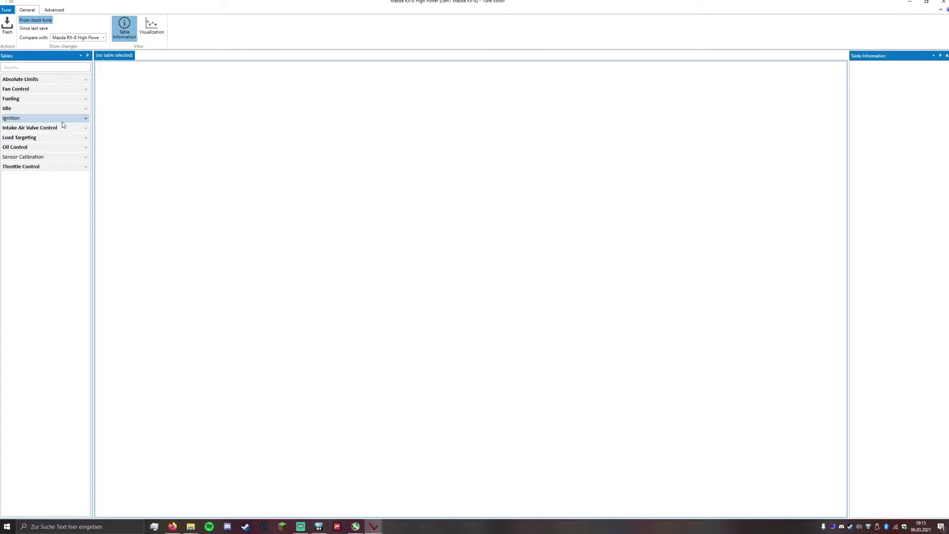
- Expand the Ignition category of the RX-8 High Power tune to list its timing, dwell and knock retard tables
{"action": "left_click", "coordinate": [63, 122]}
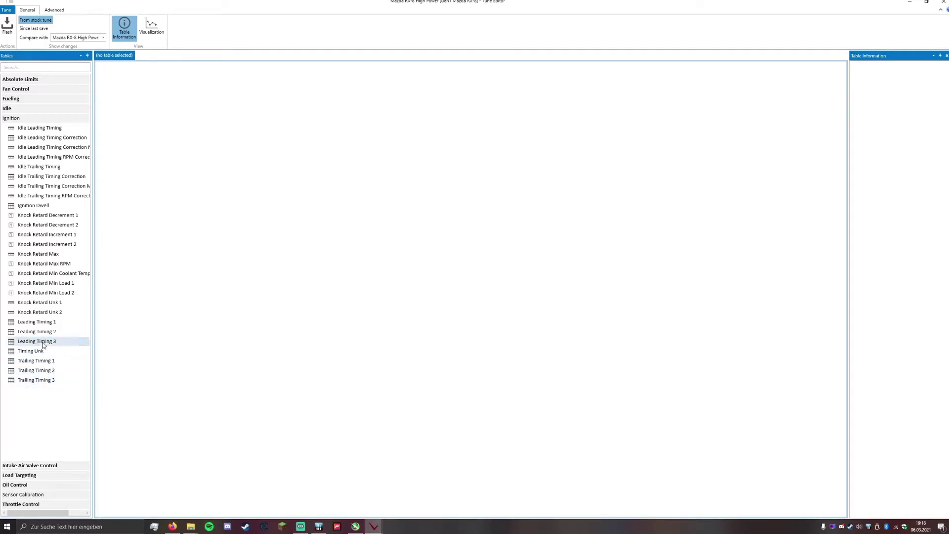
- Multiply the Ignition Dwell 6000–9000 RPM columns by a factor of 1,15
{"action": "left_click", "coordinate": [54, 206]}
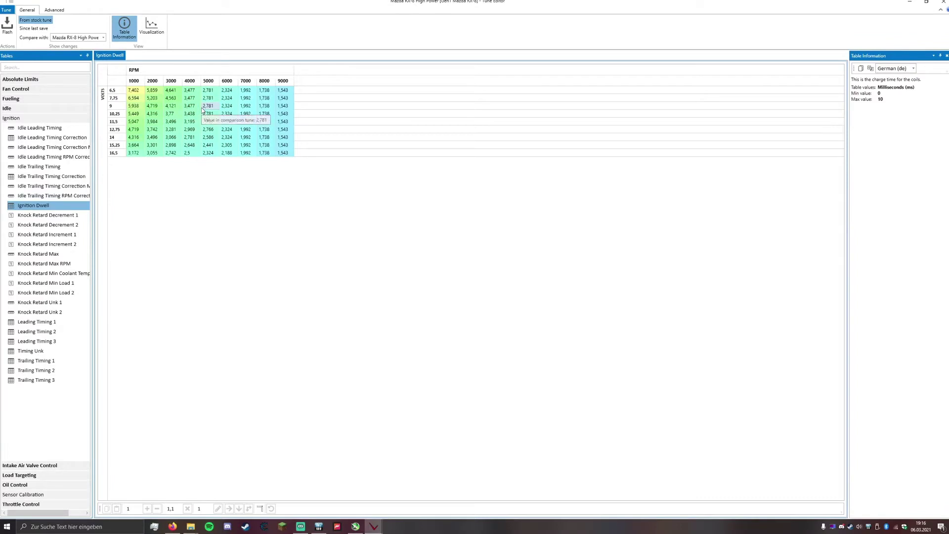
{"action": "left_click_drag", "start_coordinate": [283, 90], "coordinate": [223, 156]}
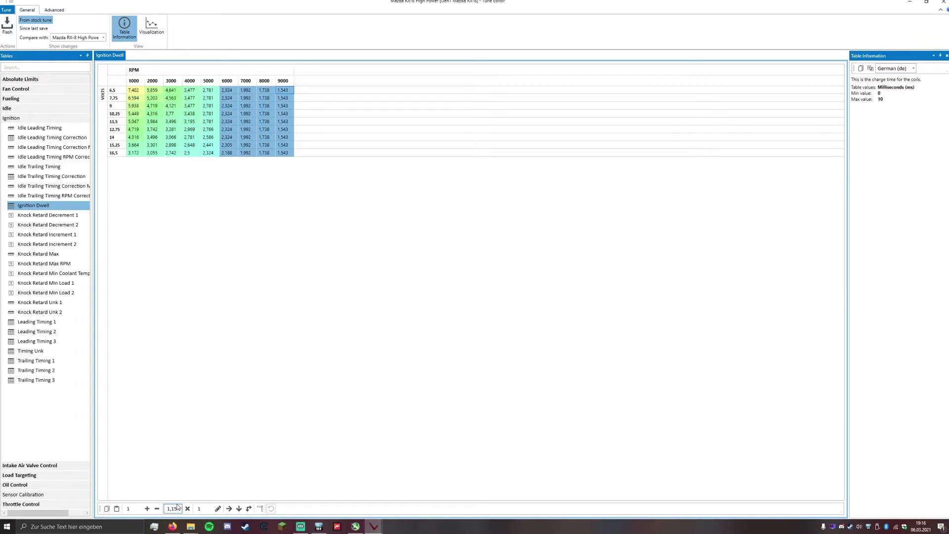
{"action": "left_click_drag", "start_coordinate": [178, 508], "coordinate": [168, 509]}
{"action": "left_click", "coordinate": [187, 508]}
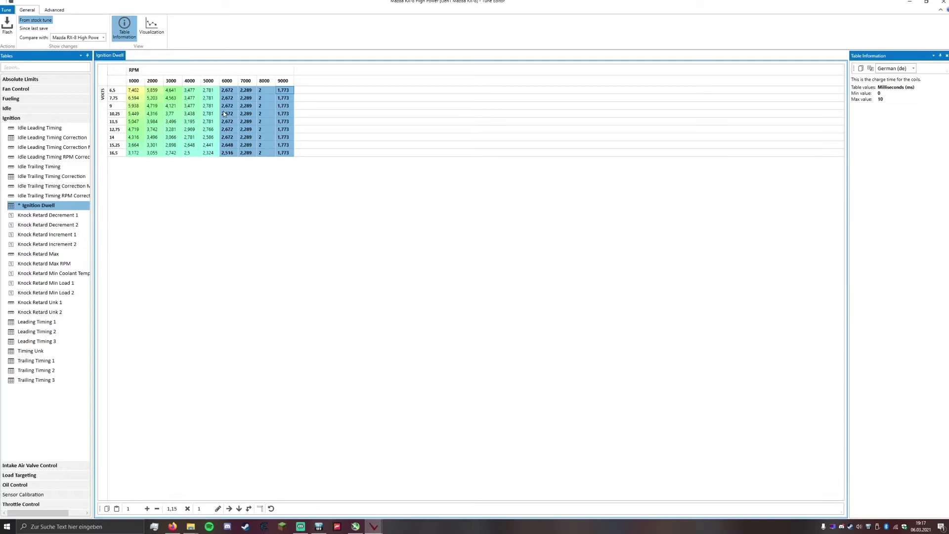
- Reselect the dwell cells from 5000–9000 RPM down to 15.25 volts
{"action": "left_click", "coordinate": [276, 132]}
{"action": "left_click_drag", "start_coordinate": [227, 90], "coordinate": [289, 148]}
{"action": "left_click", "coordinate": [247, 114]}
{"action": "left_click_drag", "start_coordinate": [283, 90], "coordinate": [226, 156]}
- Set Knock Retard Decrement 1 and Decrement 2 to 3 degrees
{"action": "left_click", "coordinate": [74, 215]}
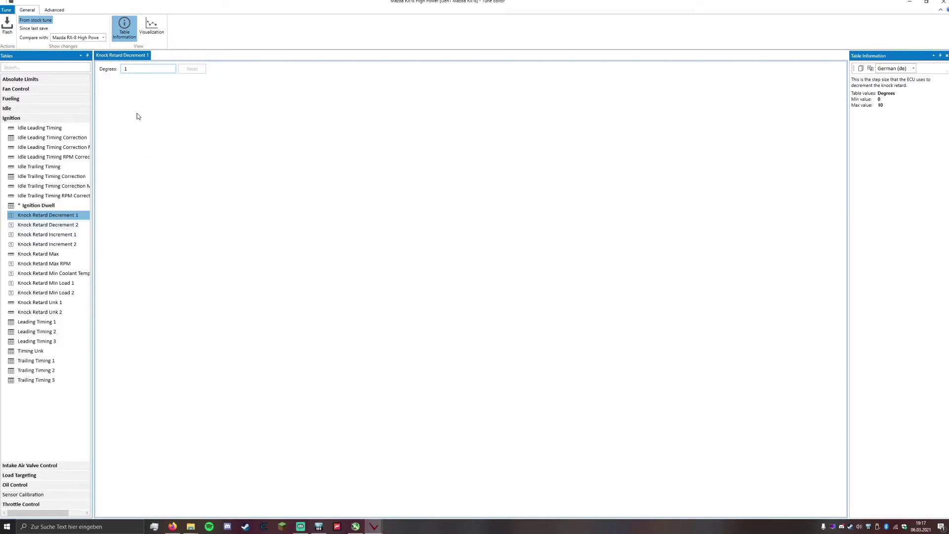
{"action": "left_click", "coordinate": [137, 69]}
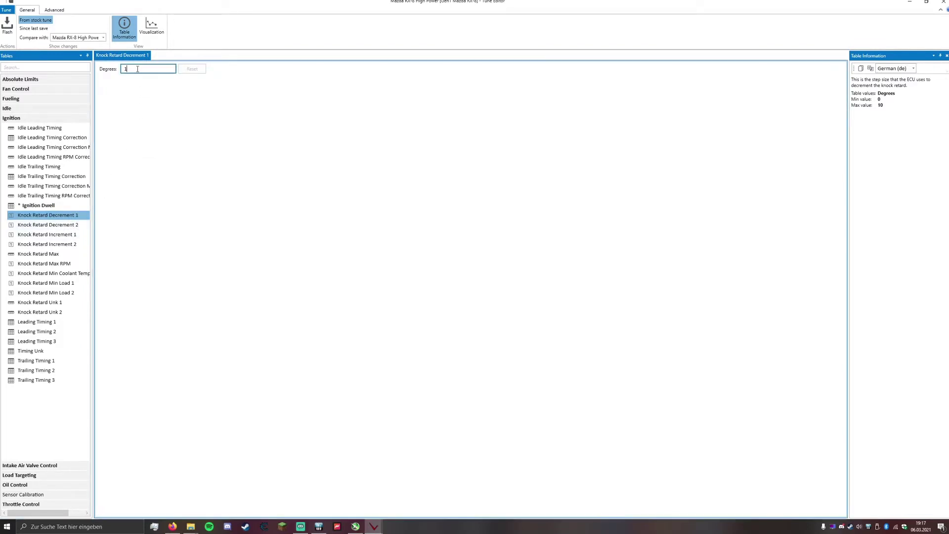
{"action": "left_click", "coordinate": [82, 224]}
{"action": "left_click", "coordinate": [132, 69]}
{"action": "key", "text": "BackSpace"}
{"action": "type", "text": "3"}
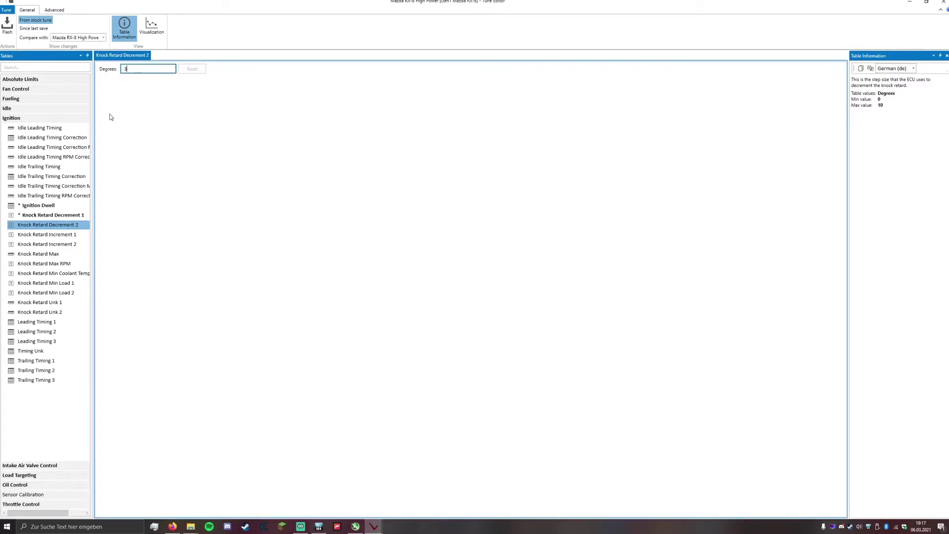
{"action": "left_click", "coordinate": [64, 223]}
{"action": "key", "text": "Up"}
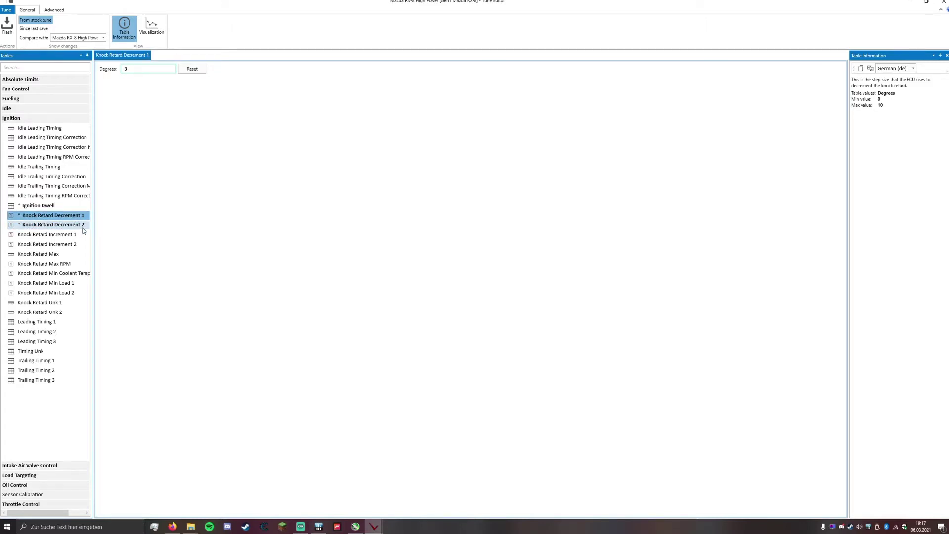
{"action": "left_click", "coordinate": [74, 224]}
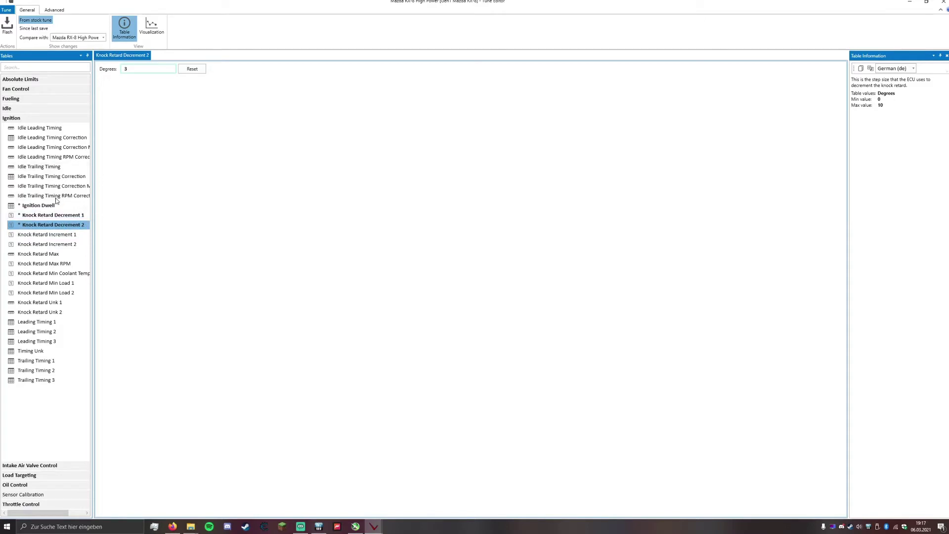
- Set Knock Retard Increment 1 and Increment 2 to 0,5 degrees
{"action": "left_click", "coordinate": [52, 236]}
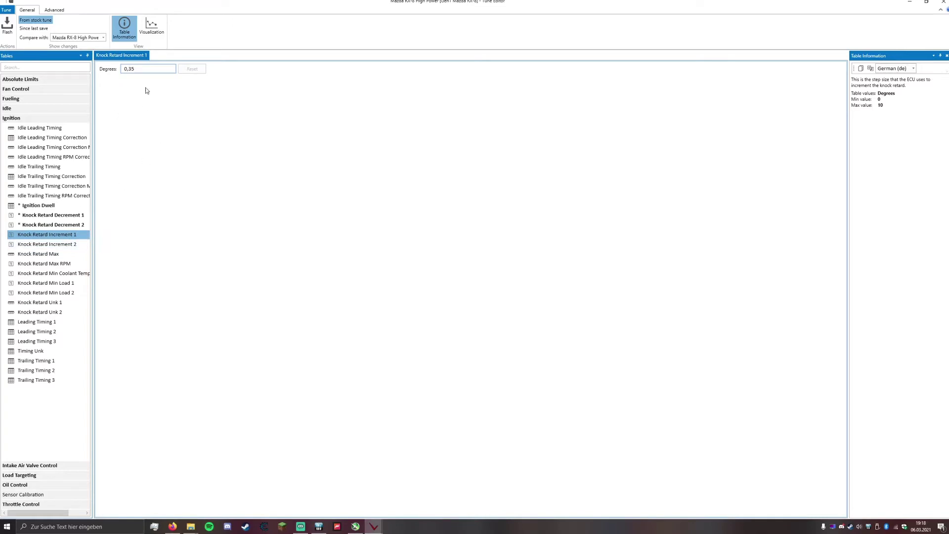
{"action": "left_click", "coordinate": [141, 72]}
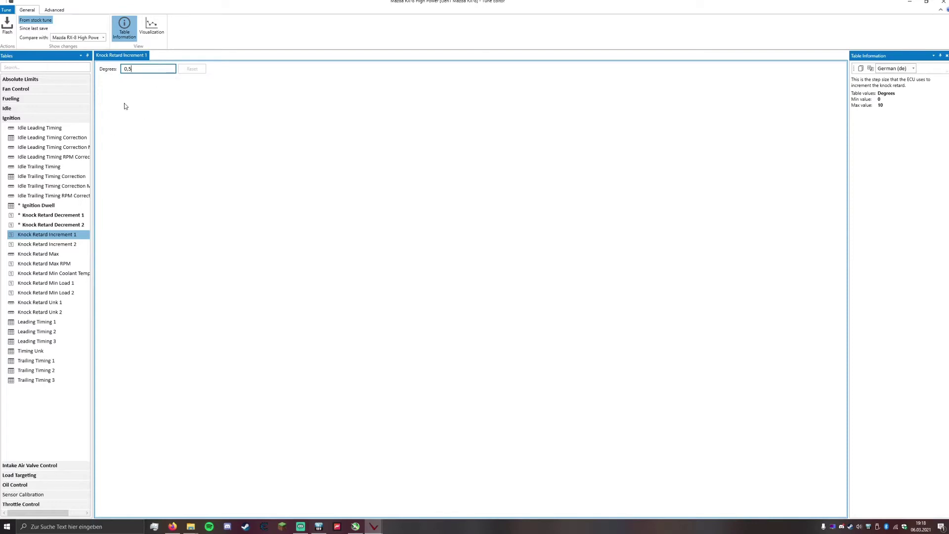
{"action": "left_click", "coordinate": [72, 245]}
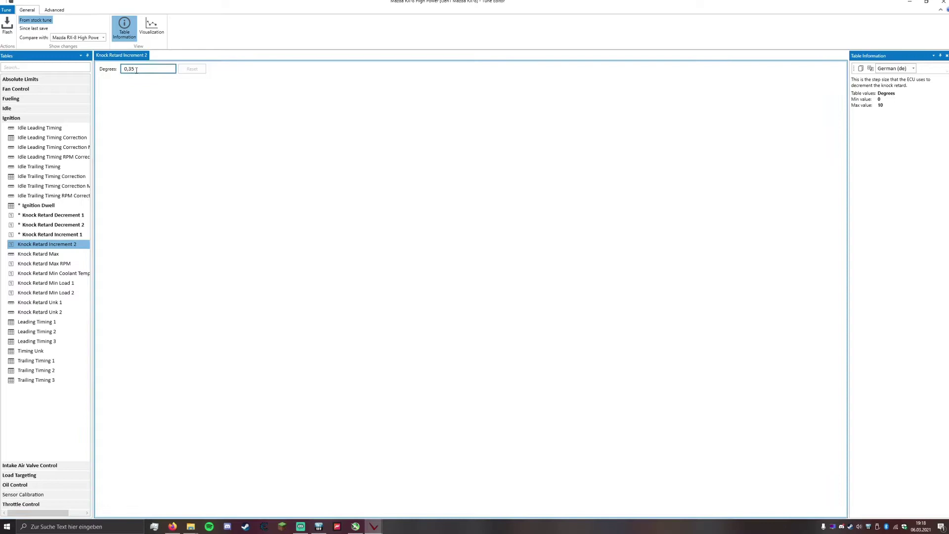
{"action": "key", "text": "BackSpace"}
{"action": "type", "text": ",5"}
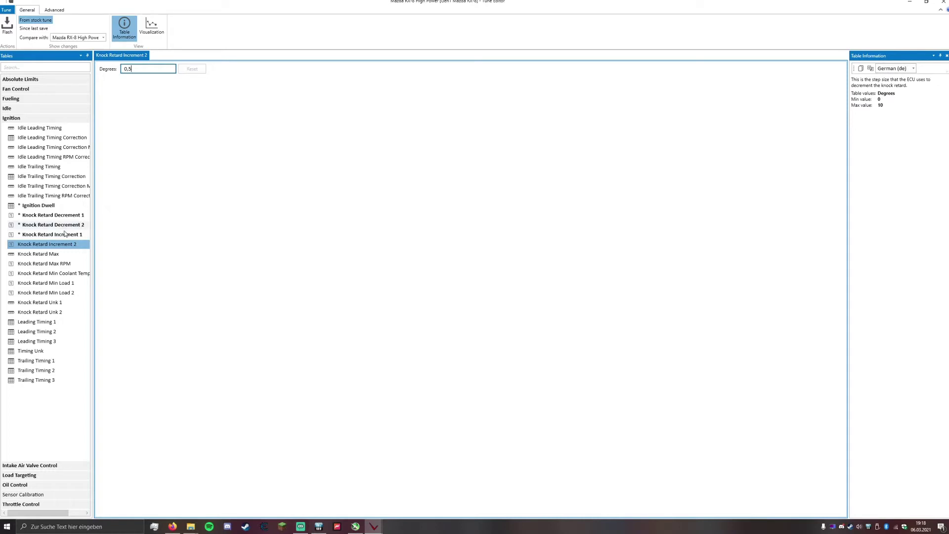
- In Leading Timing 1, raise the 0,9375–1,25 load columns by 2 degrees across every RPM row
{"action": "left_click", "coordinate": [39, 322]}
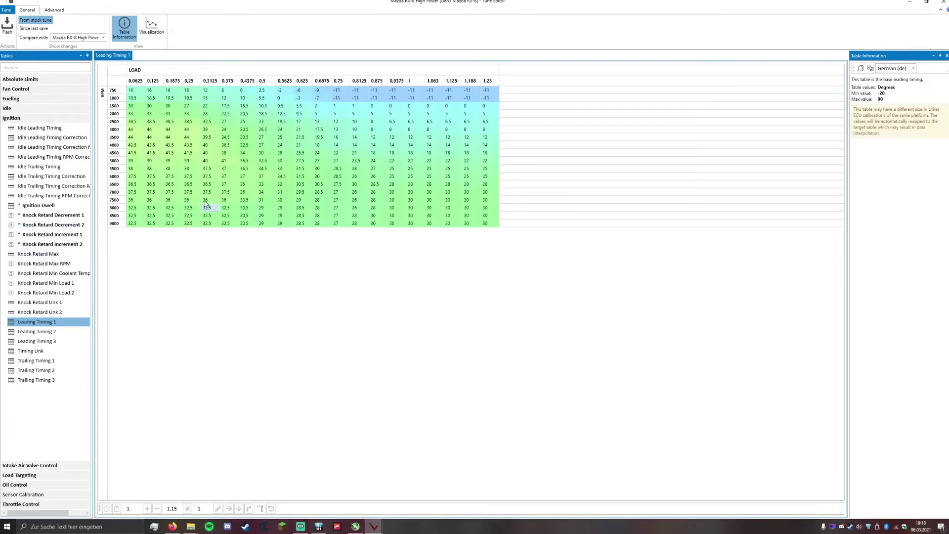
{"action": "mouse_move", "coordinate": [252, 154]}
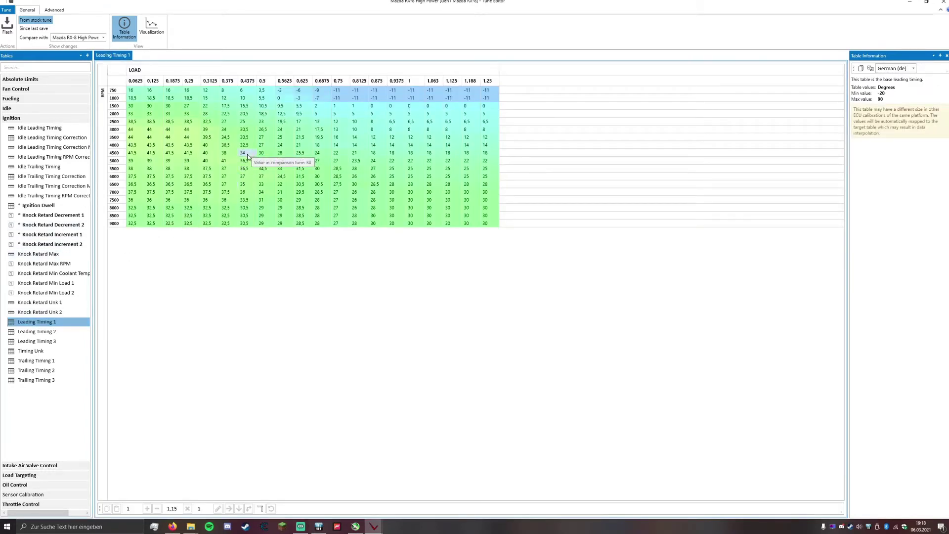
{"action": "mouse_move", "coordinate": [378, 90]}
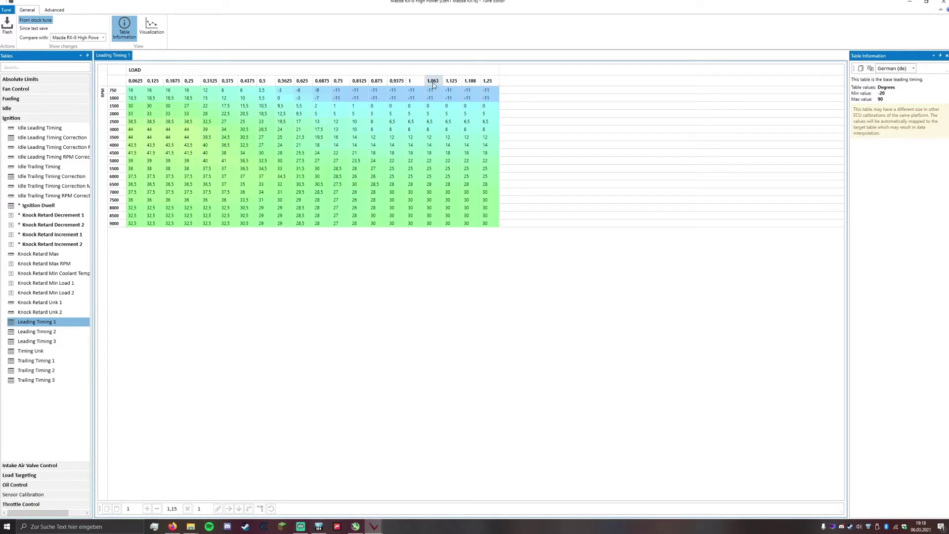
{"action": "left_click", "coordinate": [394, 91]}
{"action": "left_click_drag", "start_coordinate": [395, 91], "coordinate": [487, 228]}
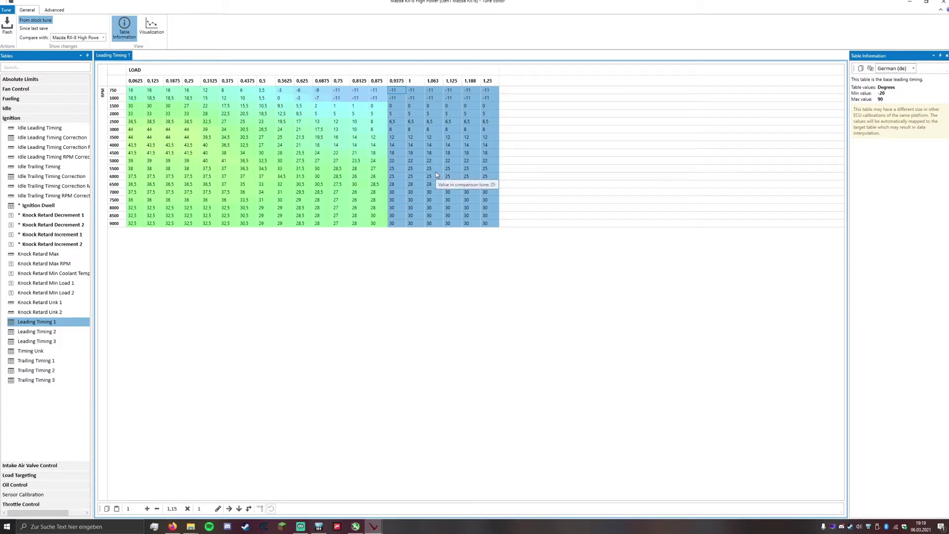
{"action": "key", "text": "plus"}
{"action": "key", "text": "plus"}
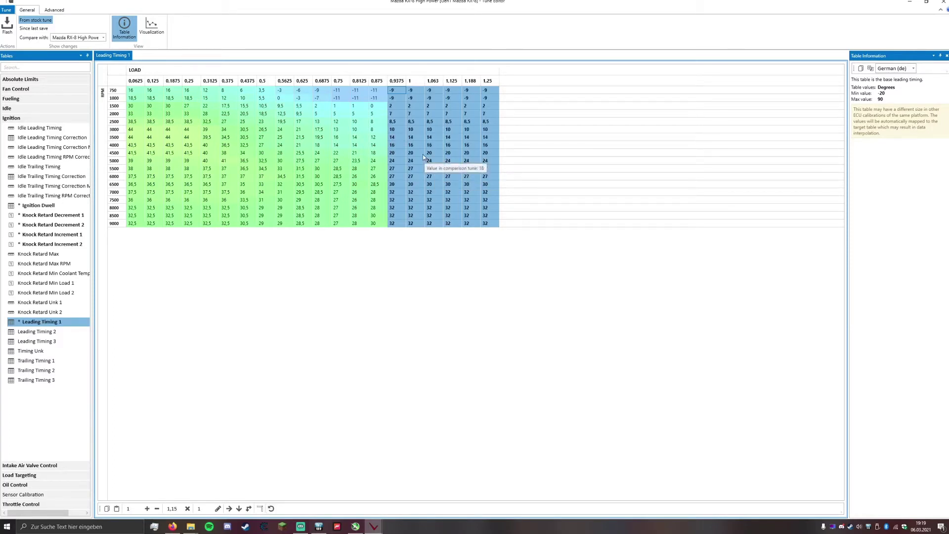
- Set the high-load cells to -10 at 750–1000 RPM, 3 at 1500 and 6 at 2000
{"action": "left_click", "coordinate": [408, 208]}
{"action": "left_click", "coordinate": [392, 201]}
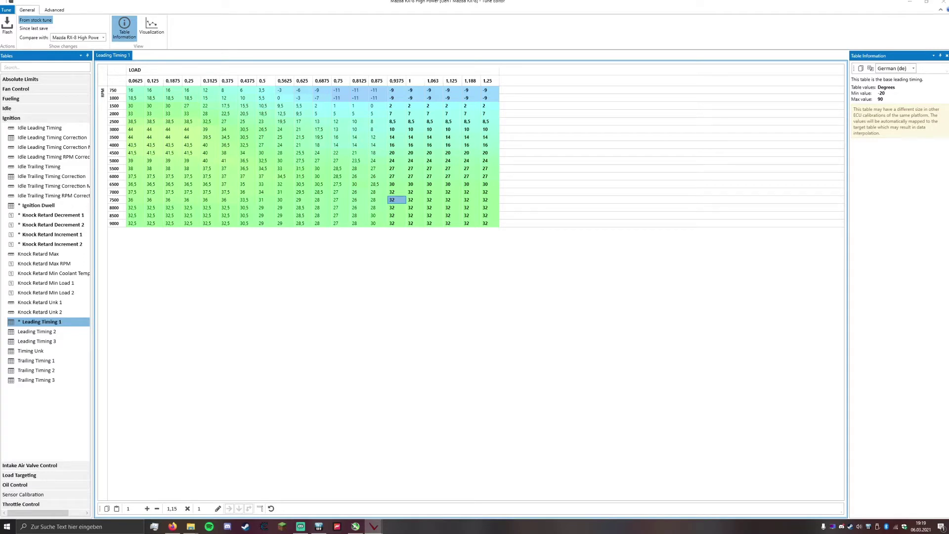
{"action": "left_click_drag", "start_coordinate": [392, 90], "coordinate": [490, 103]}
{"action": "key", "text": "minus"}
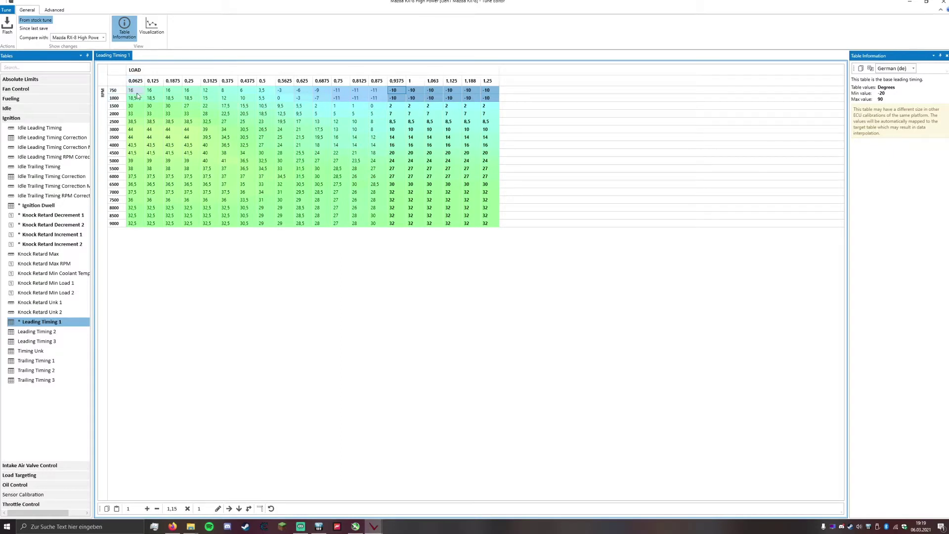
{"action": "left_click_drag", "start_coordinate": [402, 109], "coordinate": [486, 109]}
{"action": "key", "text": "minus"}
{"action": "left_click", "coordinate": [396, 114]}
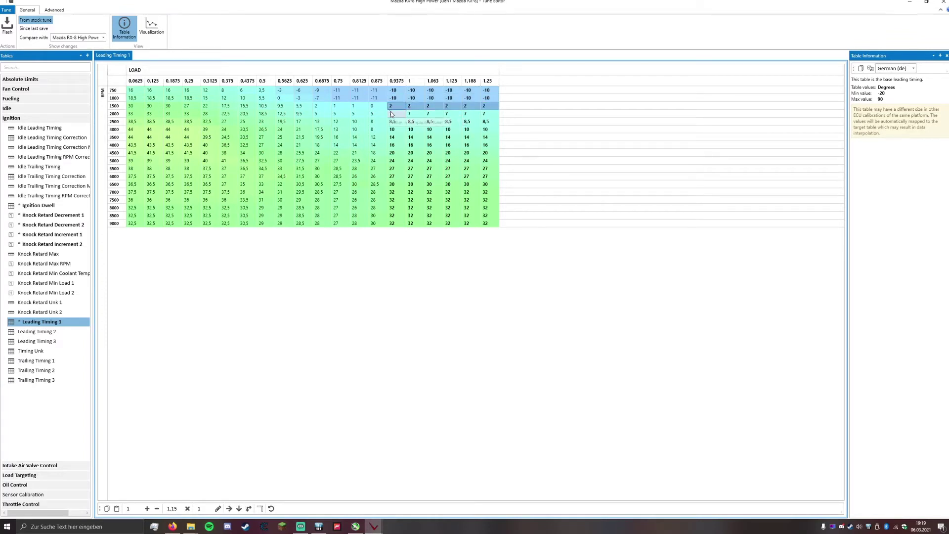
{"action": "key", "text": "ctrl+z"}
{"action": "left_click_drag", "start_coordinate": [397, 117], "coordinate": [484, 118]}
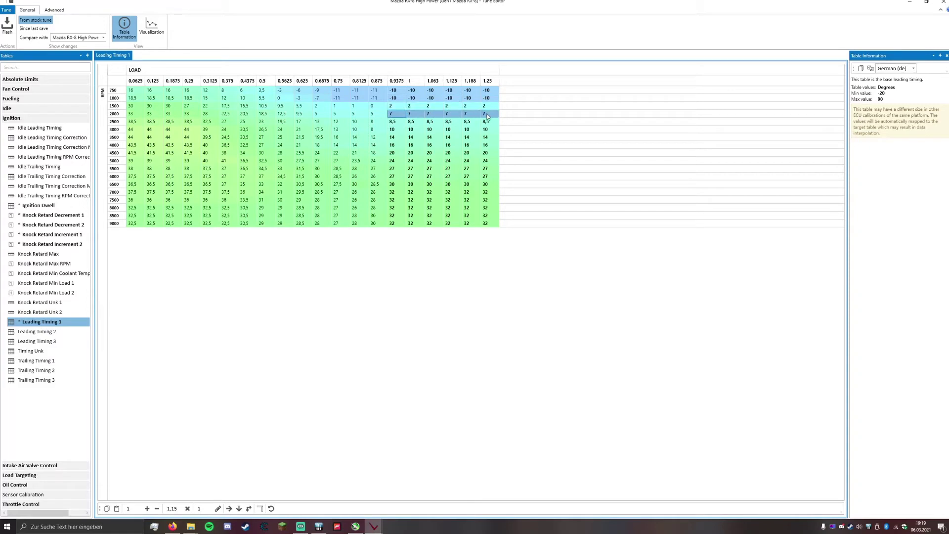
{"action": "key", "text": "minus"}
{"action": "left_click_drag", "start_coordinate": [390, 107], "coordinate": [485, 107]}
{"action": "key", "text": "plus"}
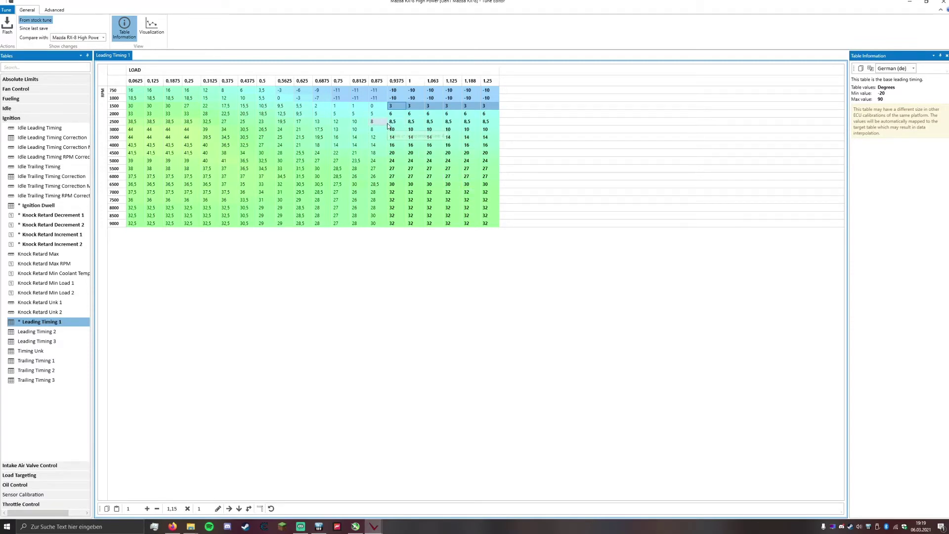
- Set the 2500 RPM high-load cells to 9 and the 3000 RPM cells to 11
{"action": "left_click_drag", "start_coordinate": [392, 122], "coordinate": [499, 127]}
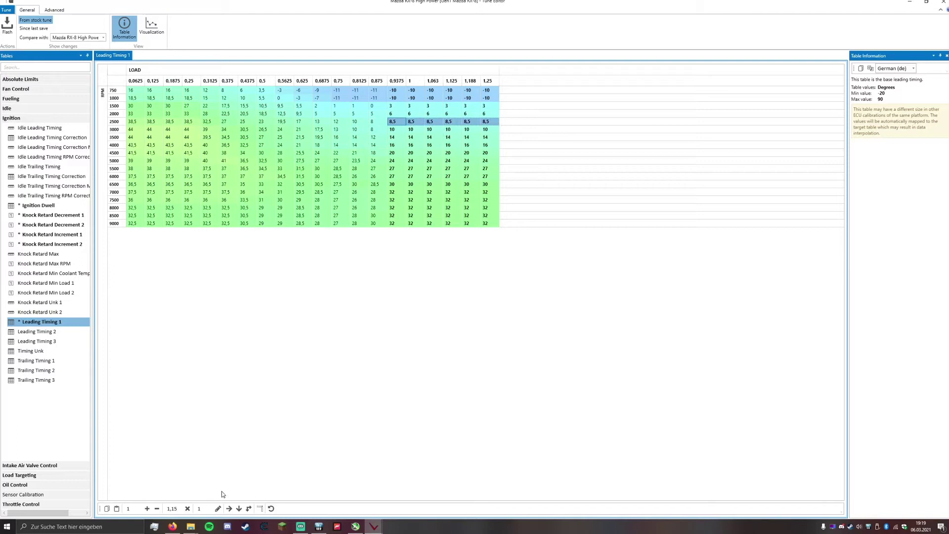
{"action": "left_click", "coordinate": [208, 509]}
{"action": "double_click", "coordinate": [208, 509]}
{"action": "type", "text": "9"}
{"action": "left_click", "coordinate": [218, 509]}
{"action": "left_click", "coordinate": [392, 130]}
{"action": "left_click_drag", "start_coordinate": [396, 133], "coordinate": [491, 132]}
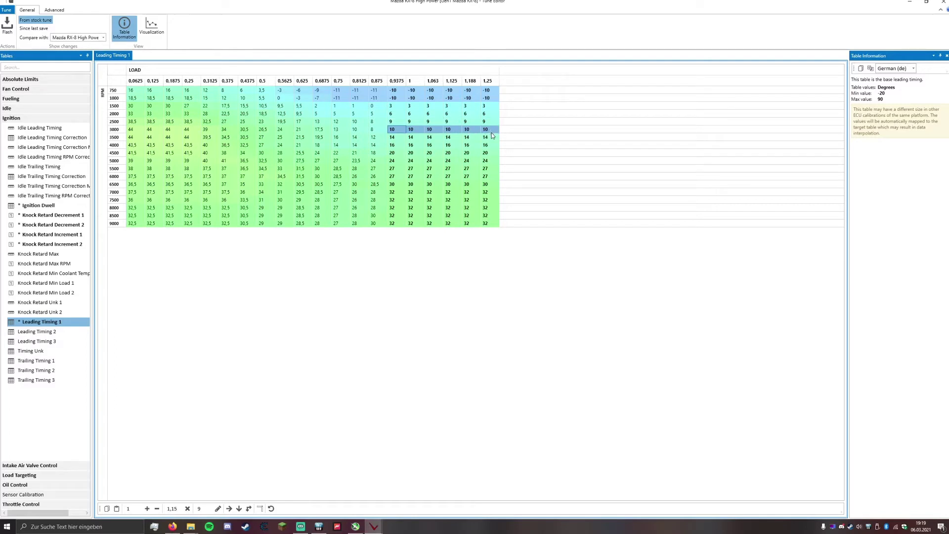
{"action": "key", "text": "plus"}
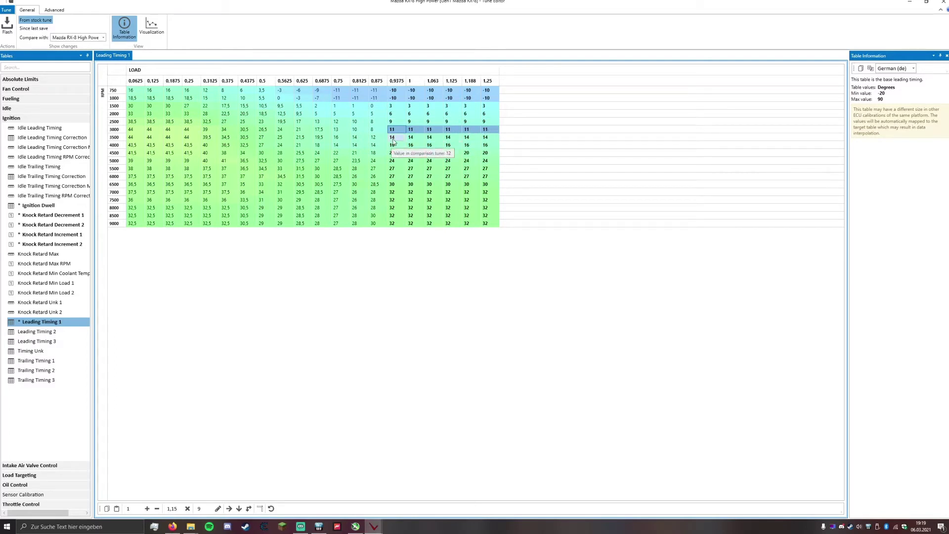
- Raise the 3500 RPM high-load cells to 15 and the 4000 RPM cells to 17
{"action": "left_click_drag", "start_coordinate": [394, 139], "coordinate": [498, 143]}
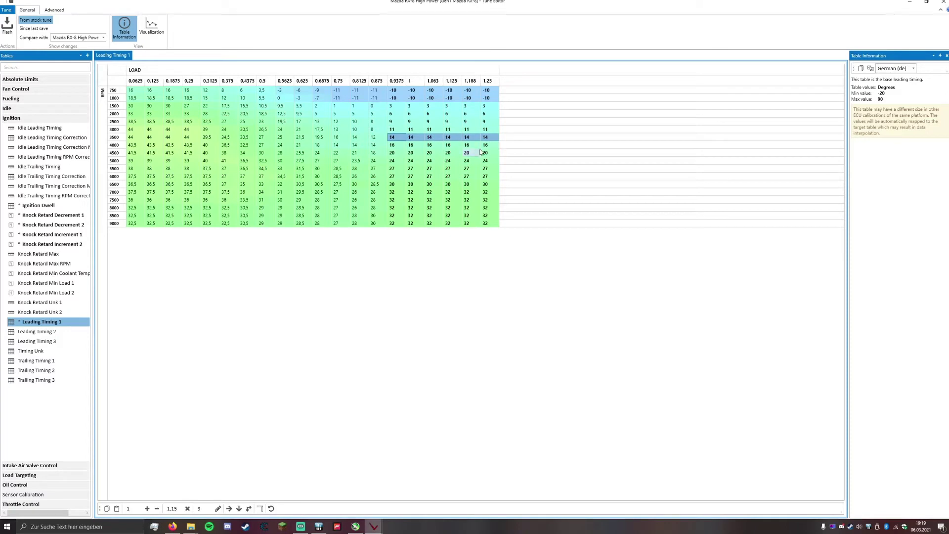
{"action": "key", "text": "plus"}
{"action": "left_click", "coordinate": [393, 145]}
{"action": "left_click_drag", "start_coordinate": [434, 147], "coordinate": [491, 145]}
{"action": "key", "text": "plus"}
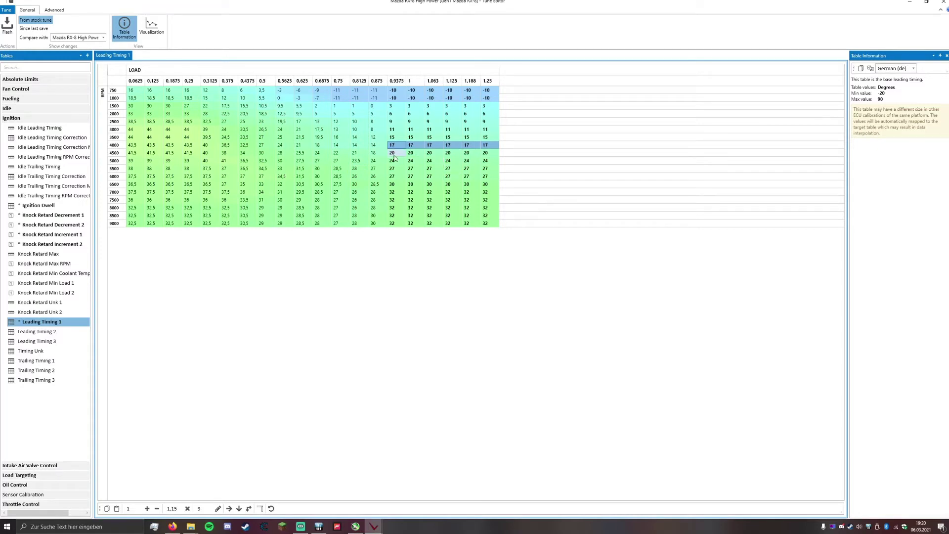
- Set the high-load cells to 28 at 6000 RPM, 29 at 6500 and 31 at 7000
{"action": "left_click_drag", "start_coordinate": [394, 155], "coordinate": [492, 156]}
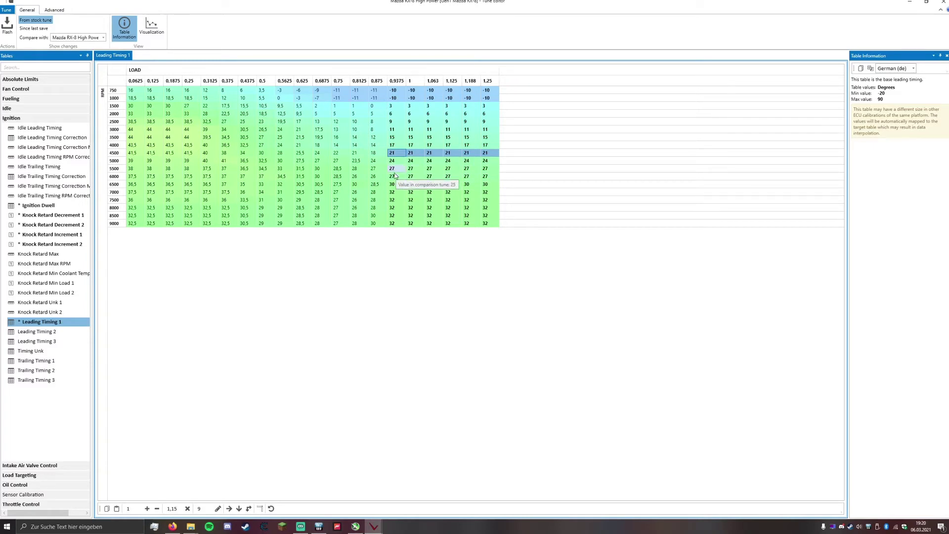
{"action": "left_click_drag", "start_coordinate": [394, 176], "coordinate": [525, 179]}
{"action": "key", "text": "plus"}
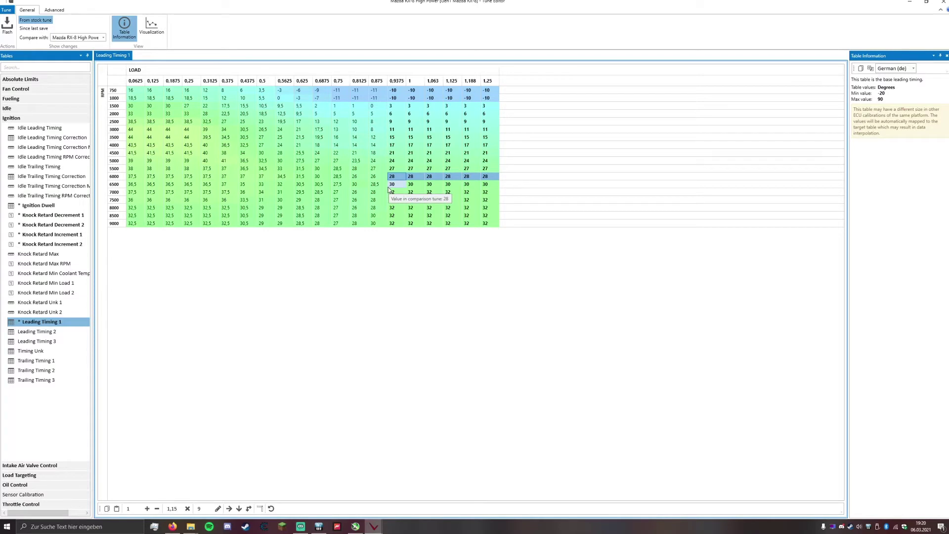
{"action": "left_click_drag", "start_coordinate": [389, 186], "coordinate": [492, 187]}
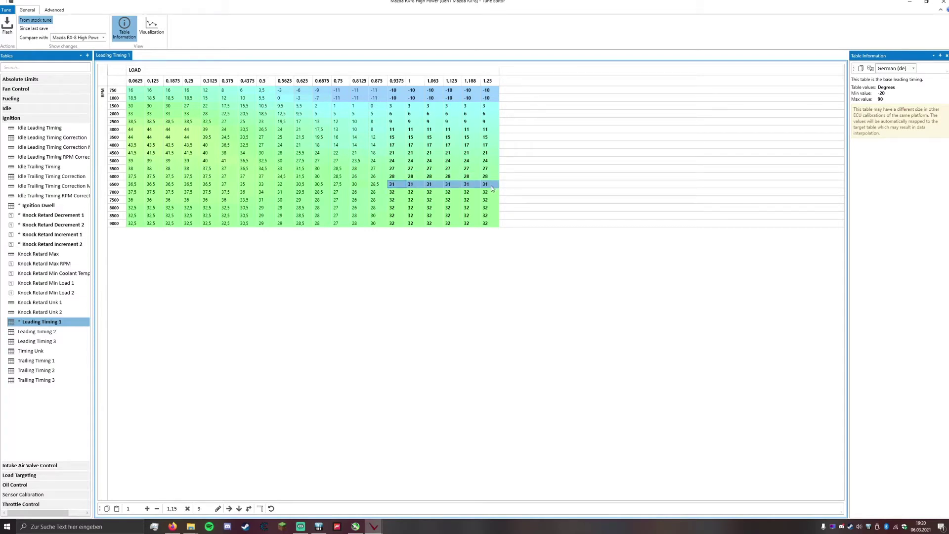
{"action": "key", "text": "minus"}
{"action": "key", "text": "minus"}
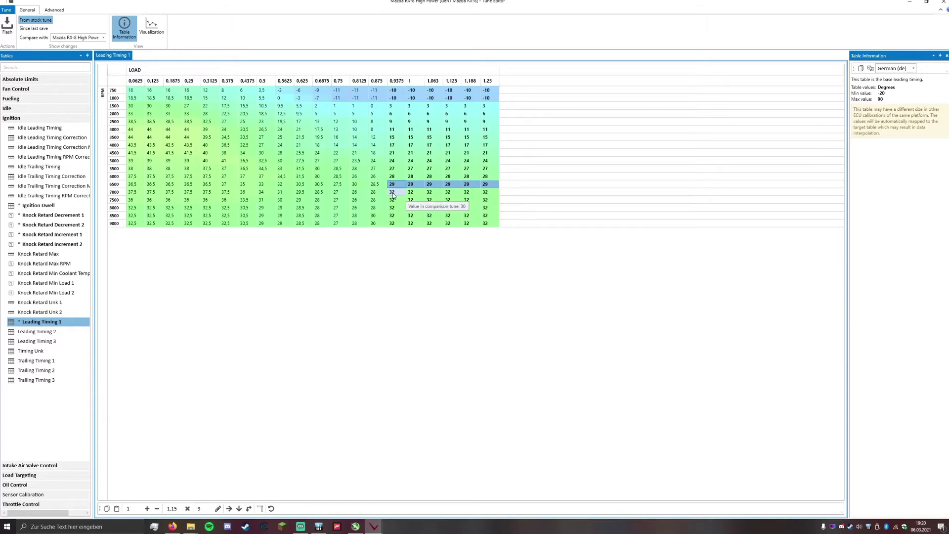
{"action": "left_click_drag", "start_coordinate": [392, 193], "coordinate": [487, 194]}
{"action": "key", "text": "plus"}
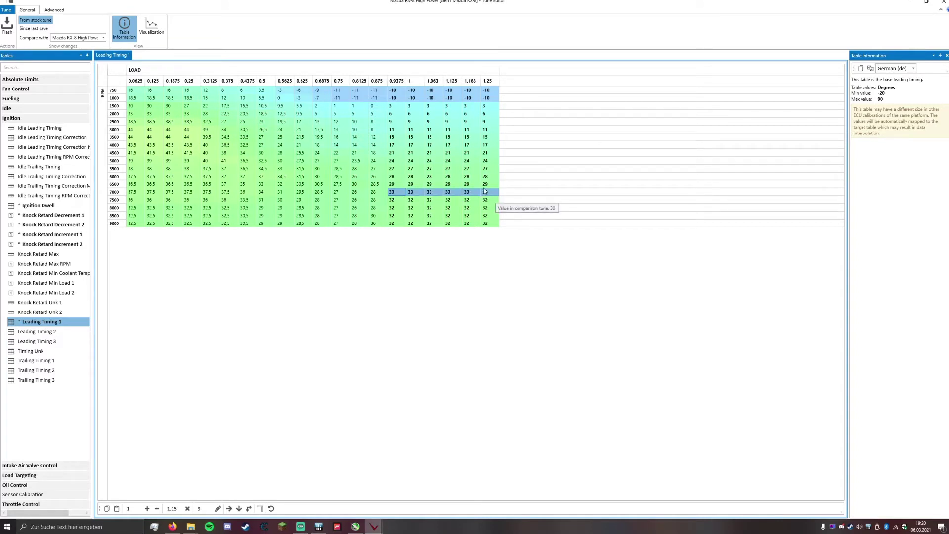
{"action": "key", "text": "minus"}
{"action": "key", "text": "minus"}
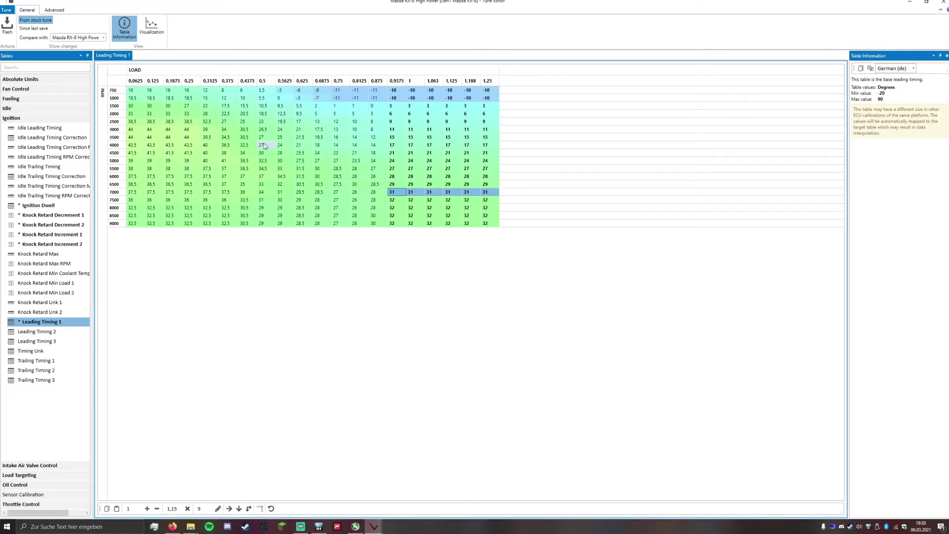
- Paste Leading Timing 1's 0.9375–1.25 high-load columns into Leading Timing 2
{"action": "mouse_move", "coordinate": [264, 140]}
{"action": "mouse_move", "coordinate": [379, 151]}
{"action": "mouse_move", "coordinate": [398, 91]}
{"action": "left_click_drag", "start_coordinate": [393, 93], "coordinate": [487, 223]}
{"action": "key", "text": "ctrl+c"}
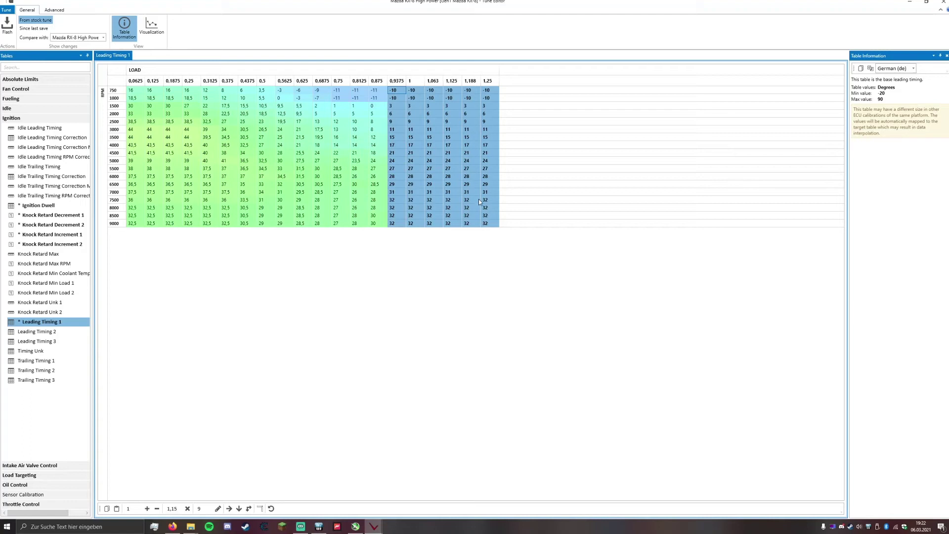
{"action": "left_click", "coordinate": [59, 331]}
{"action": "left_click_drag", "start_coordinate": [393, 90], "coordinate": [496, 227]}
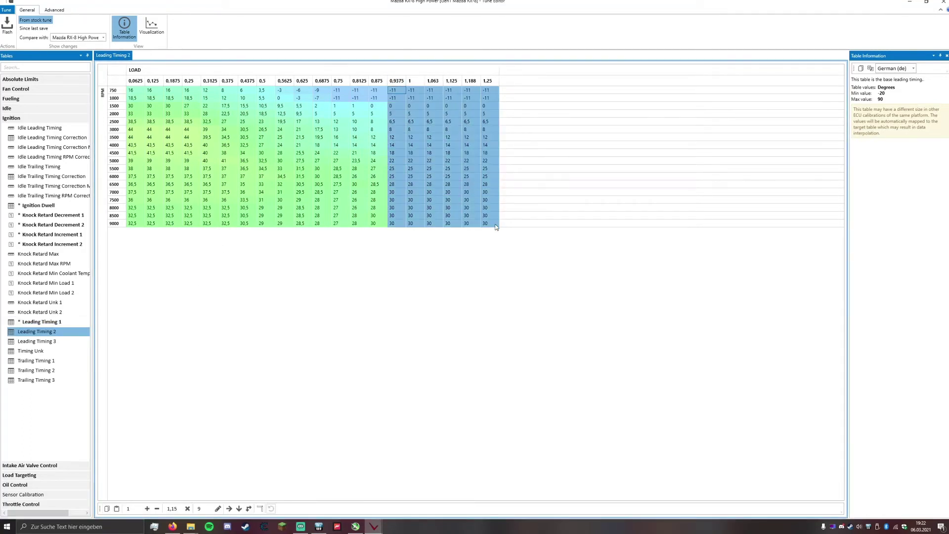
{"action": "key", "text": "ctrl+v"}
- Paste the same high-load values into Leading Timing 3's matching columns
{"action": "left_click", "coordinate": [37, 341]}
{"action": "left_click_drag", "start_coordinate": [393, 90], "coordinate": [493, 226]}
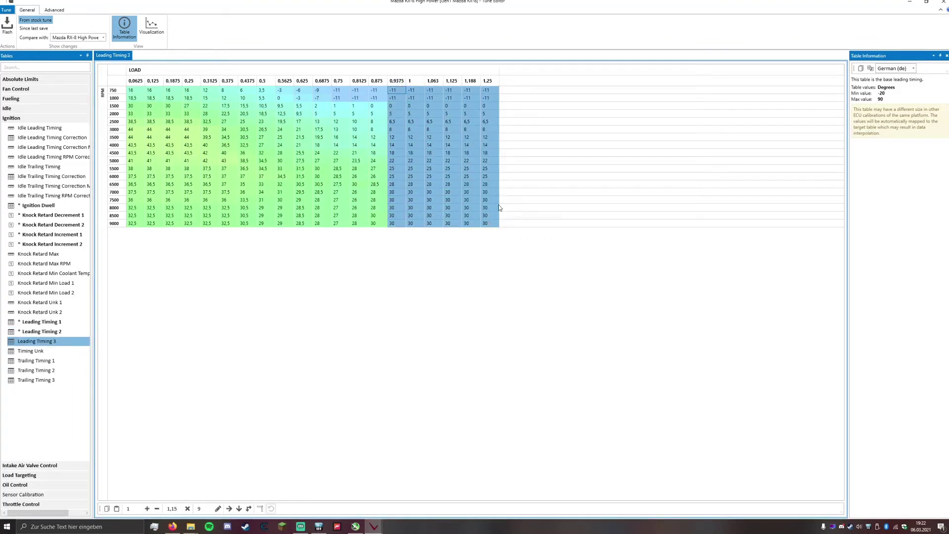
{"action": "key", "text": "ctrl+v"}
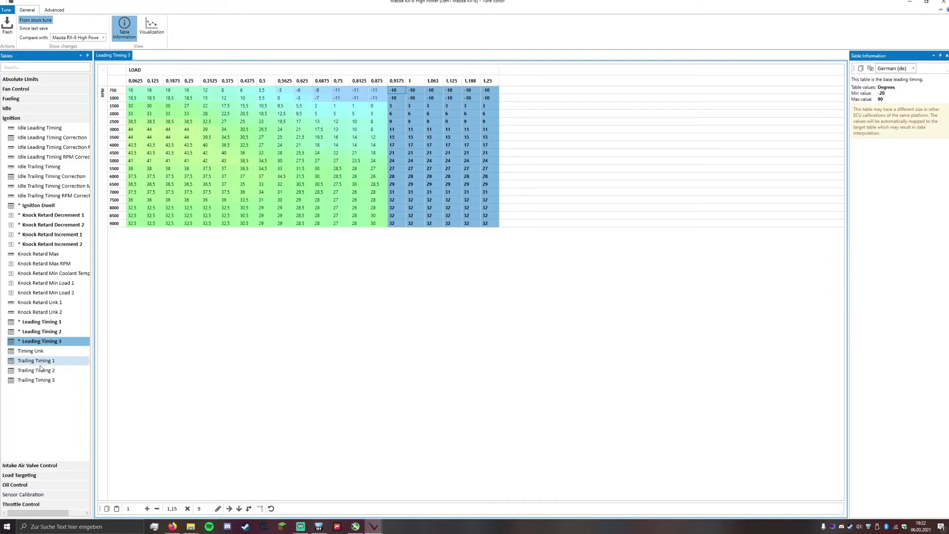
{"action": "key", "text": "Escape"}
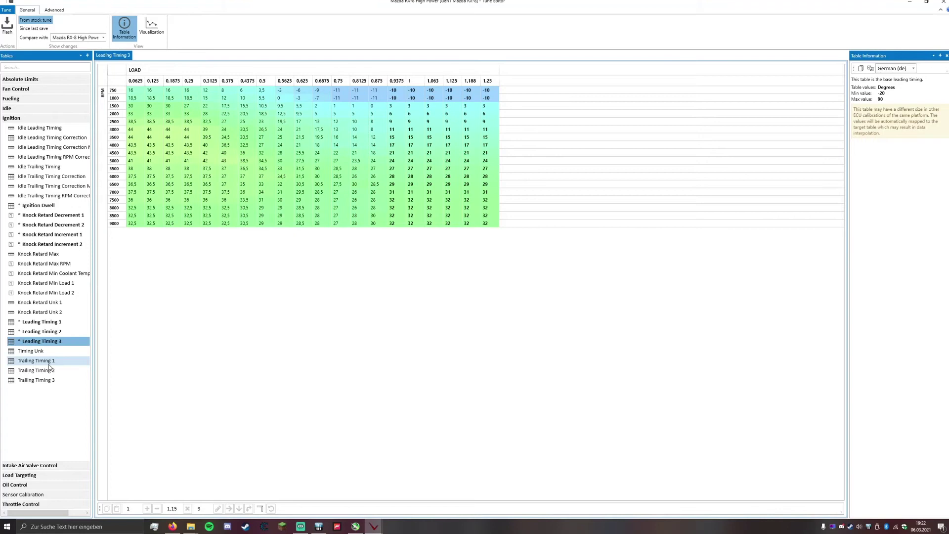
- Open Trailing Timing 1 and inspect its cells against the comparison tune's values
{"action": "left_click", "coordinate": [49, 364]}
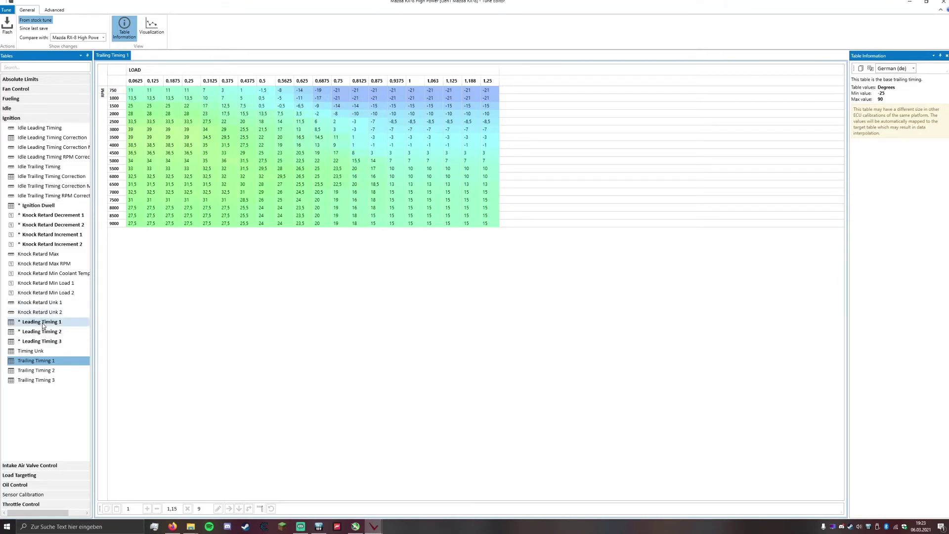
{"action": "mouse_move", "coordinate": [133, 92]}
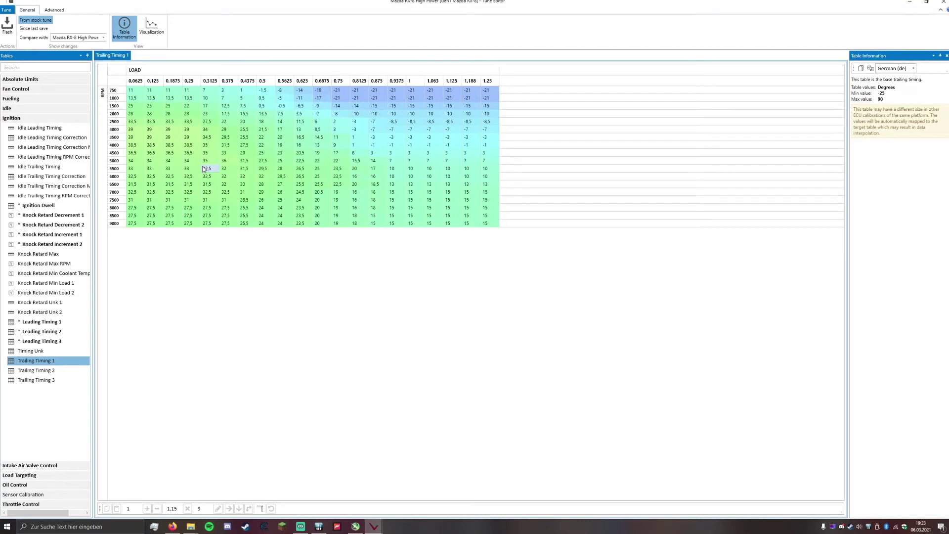
- Copy Leading Timing 3's high-load columns and paste them into Trailing Timing 1
{"action": "mouse_move", "coordinate": [175, 111]}
{"action": "left_click", "coordinate": [45, 341]}
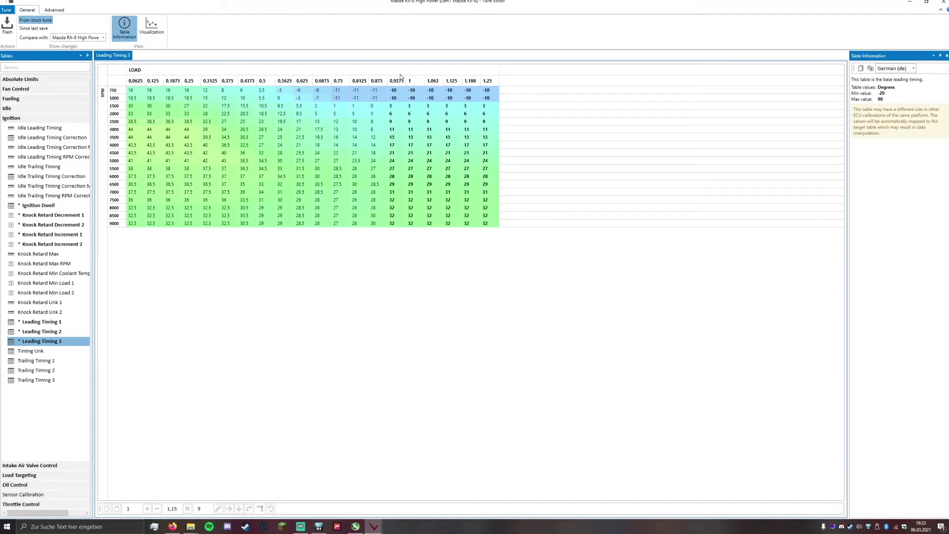
{"action": "left_click_drag", "start_coordinate": [393, 91], "coordinate": [493, 223]}
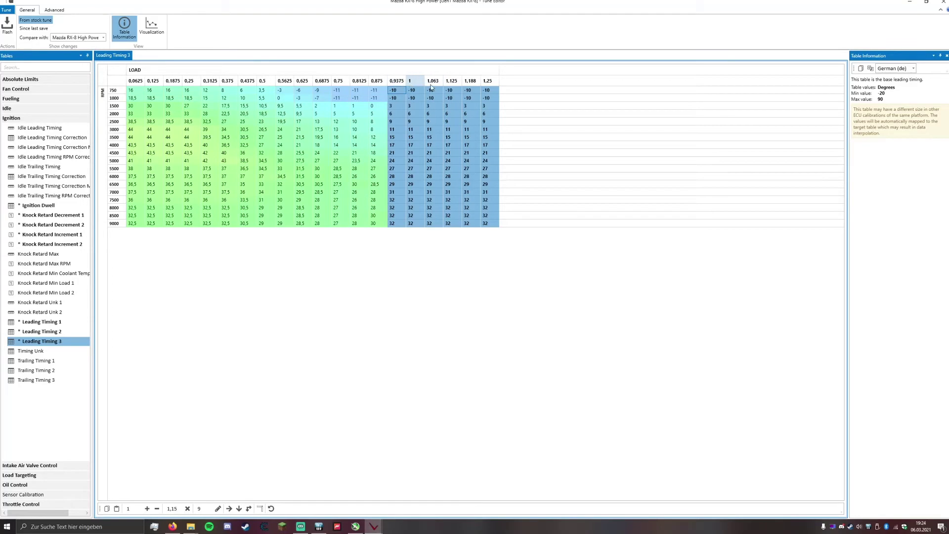
{"action": "left_click", "coordinate": [62, 364]}
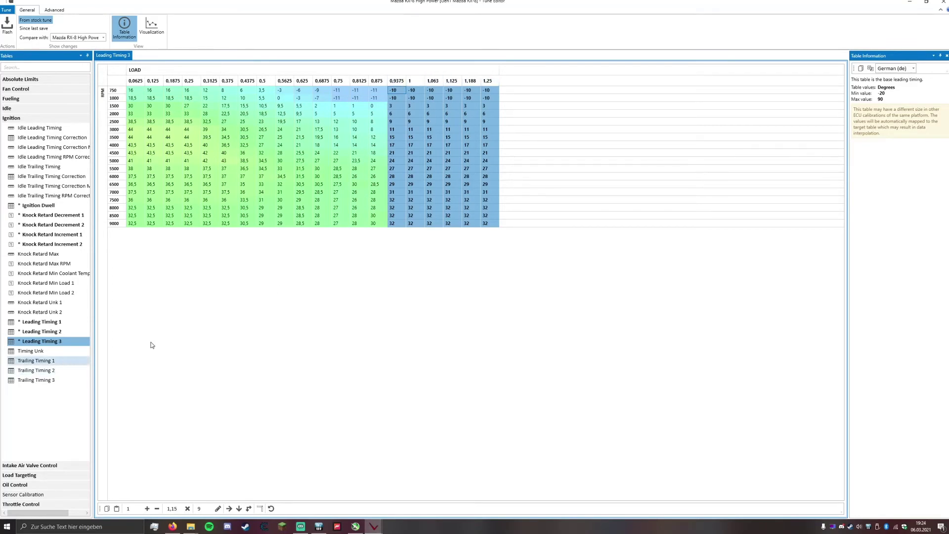
{"action": "left_click_drag", "start_coordinate": [394, 90], "coordinate": [493, 224]}
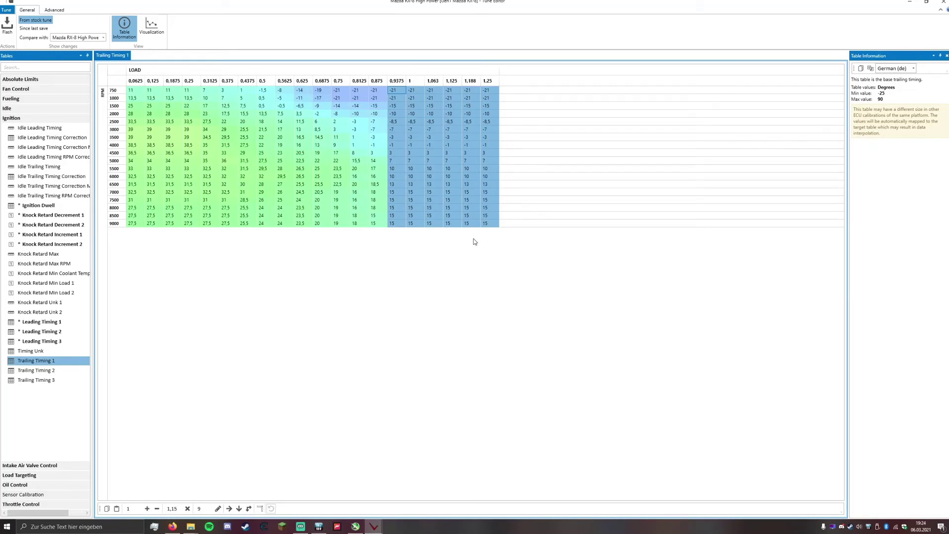
{"action": "key", "text": "ctrl+v"}
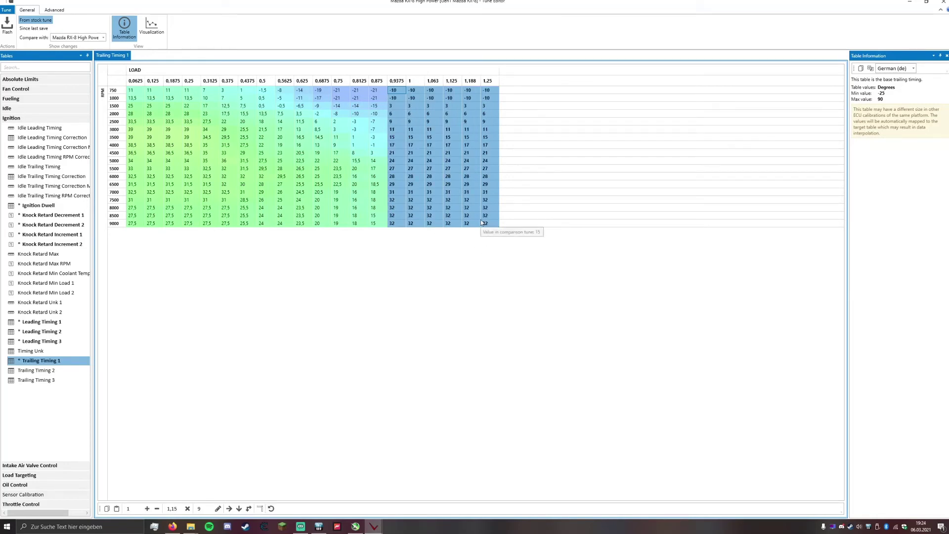
- Recheck both tables and repaste Leading Timing 3's values into Trailing Timing 1's 0,9375–1,25 columns
{"action": "left_click", "coordinate": [42, 341]}
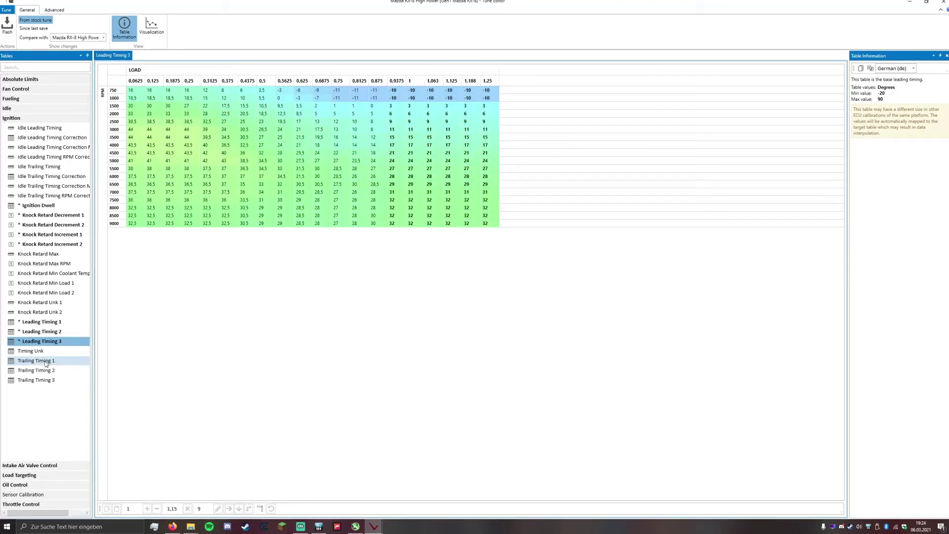
{"action": "left_click", "coordinate": [45, 362]}
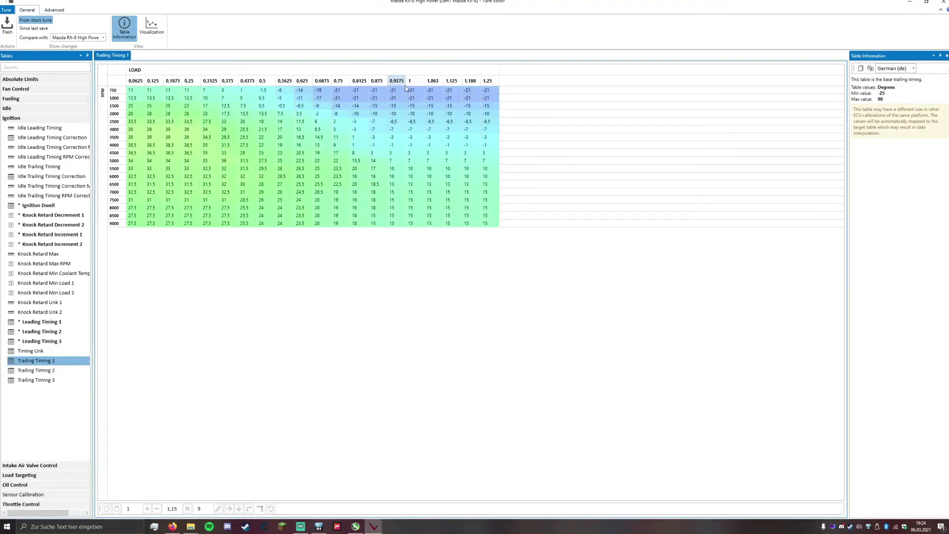
{"action": "left_click", "coordinate": [46, 341]}
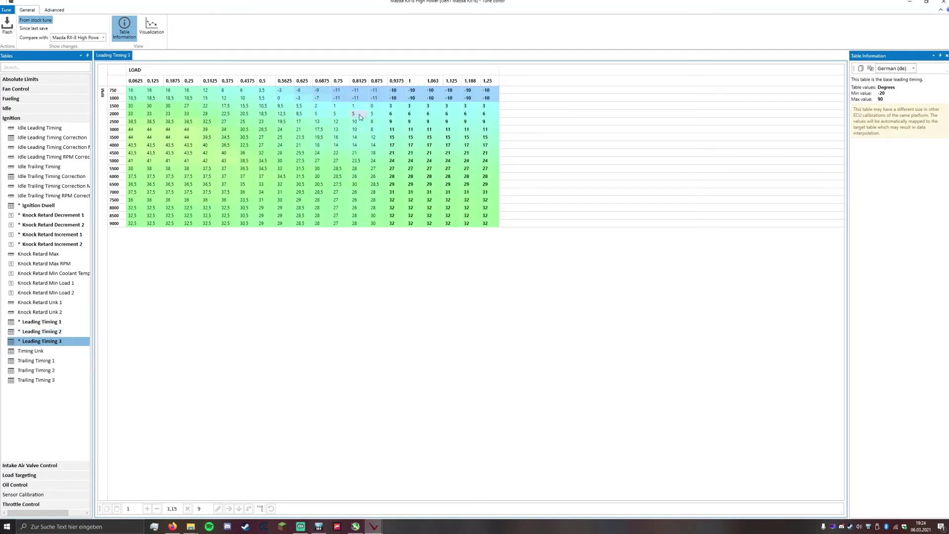
{"action": "left_click_drag", "start_coordinate": [394, 90], "coordinate": [485, 219]}
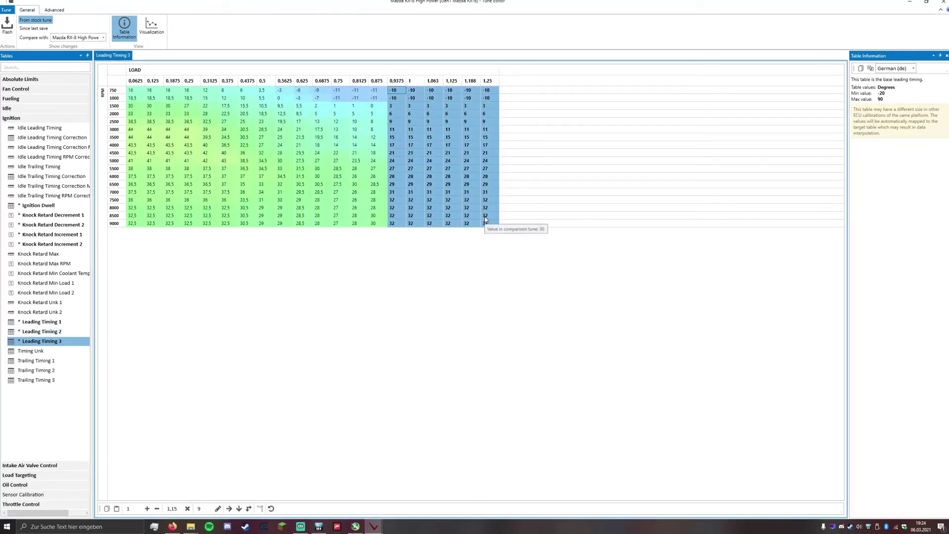
{"action": "left_click", "coordinate": [44, 360]}
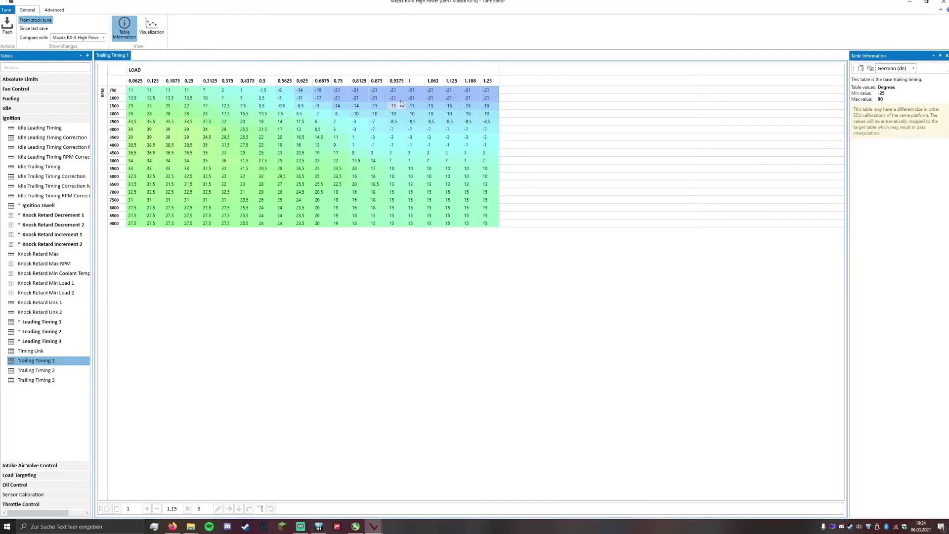
{"action": "left_click_drag", "start_coordinate": [394, 90], "coordinate": [498, 231]}
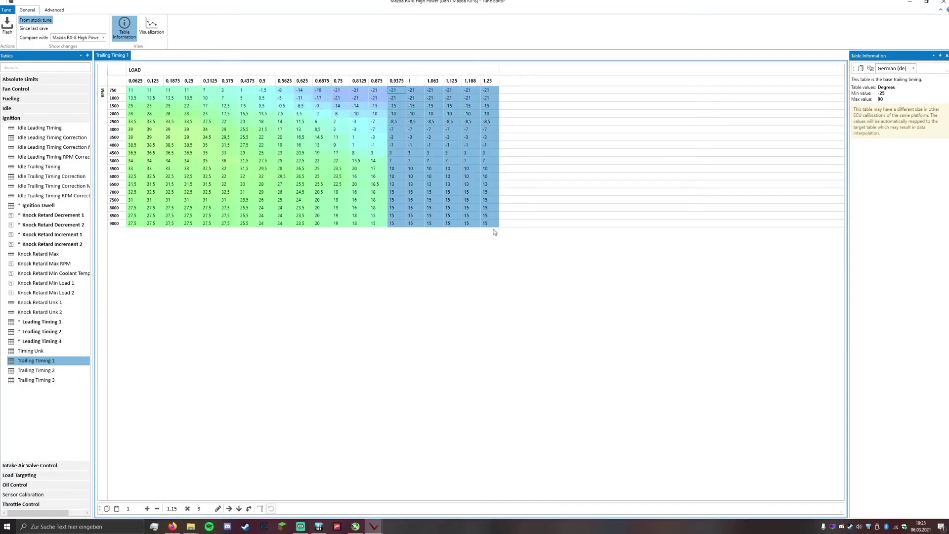
{"action": "key", "text": "ctrl+v"}
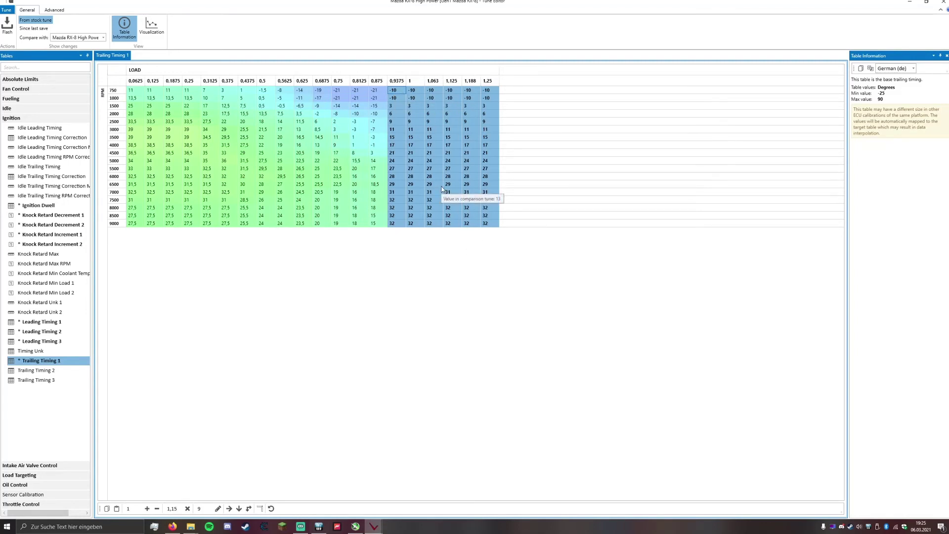
- Subtract 10 degrees from Trailing Timing 1's selected high-load cells
{"action": "mouse_move", "coordinate": [447, 179]}
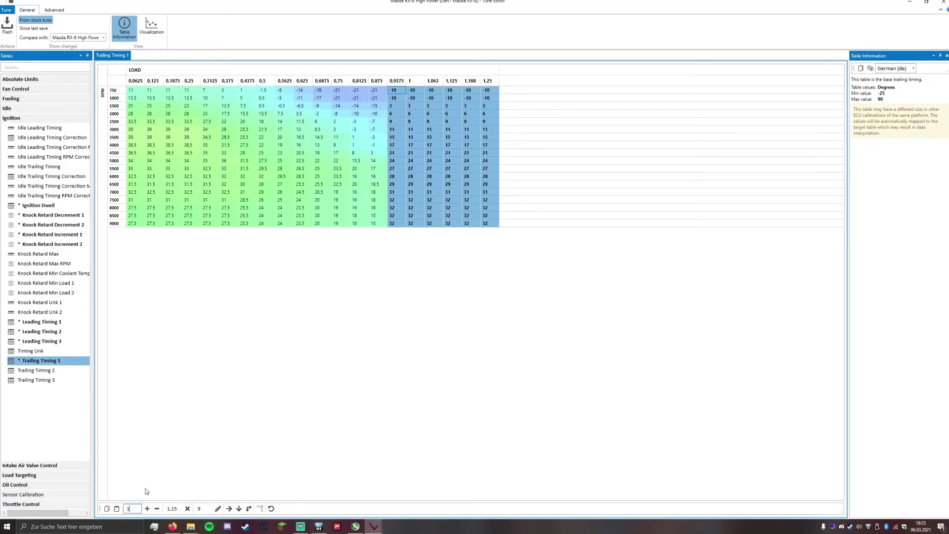
{"action": "type", "text": "0"}
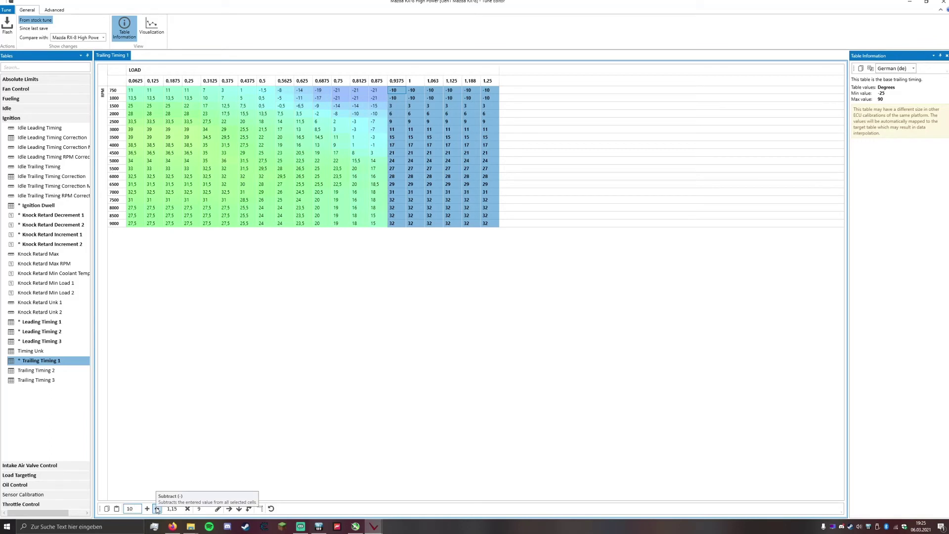
{"action": "left_click", "coordinate": [157, 509]}
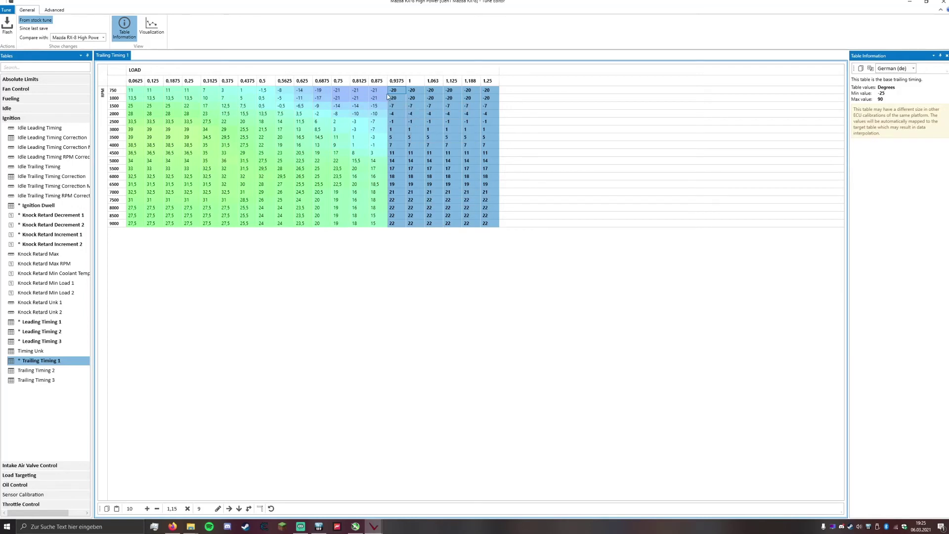
- Copy the whole Trailing Timing 1 table into Trailing Timing 2 and Trailing Timing 3
{"action": "left_click_drag", "start_coordinate": [132, 90], "coordinate": [483, 226]}
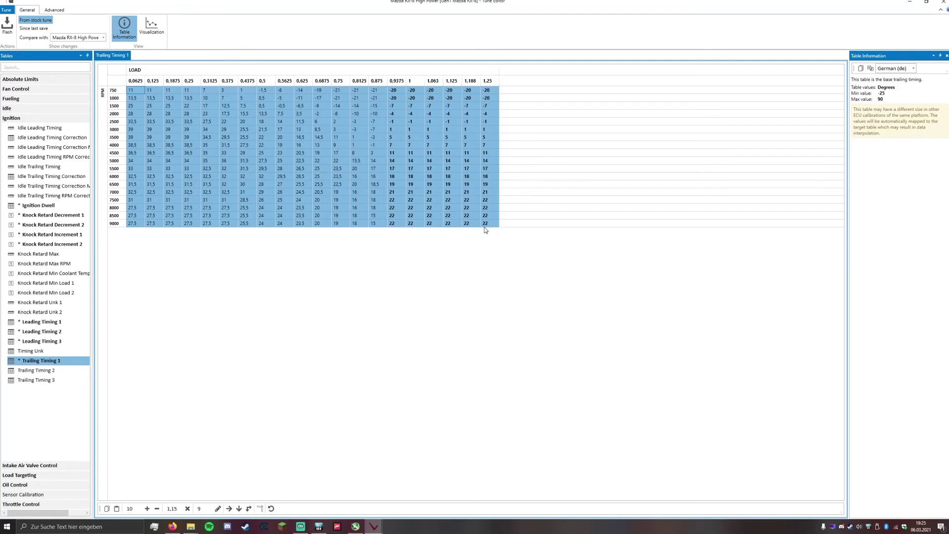
{"action": "left_click", "coordinate": [50, 372]}
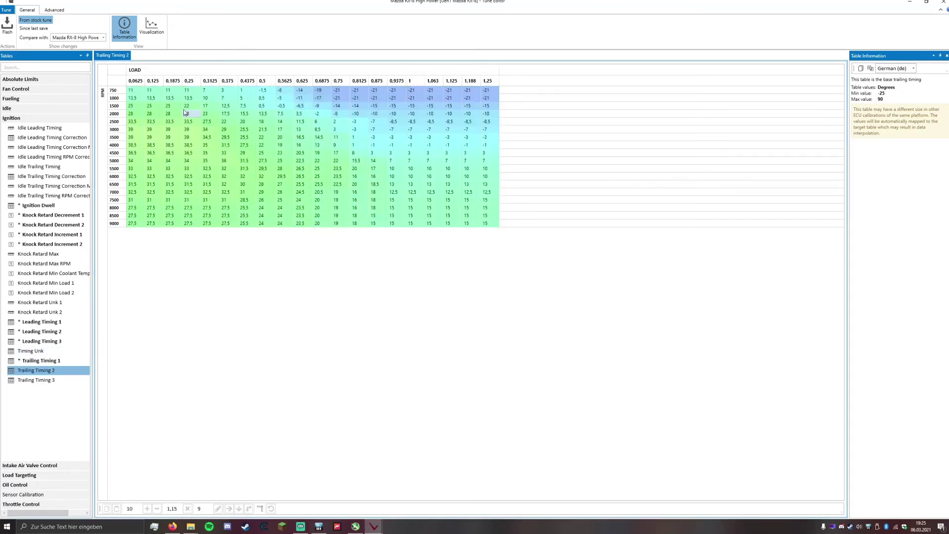
{"action": "left_click_drag", "start_coordinate": [132, 91], "coordinate": [484, 224]}
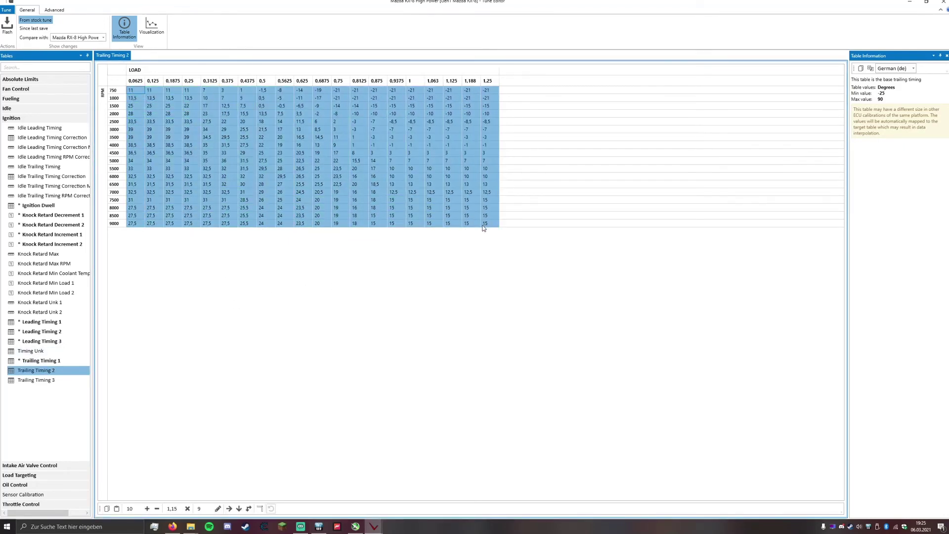
{"action": "left_click", "coordinate": [48, 380]}
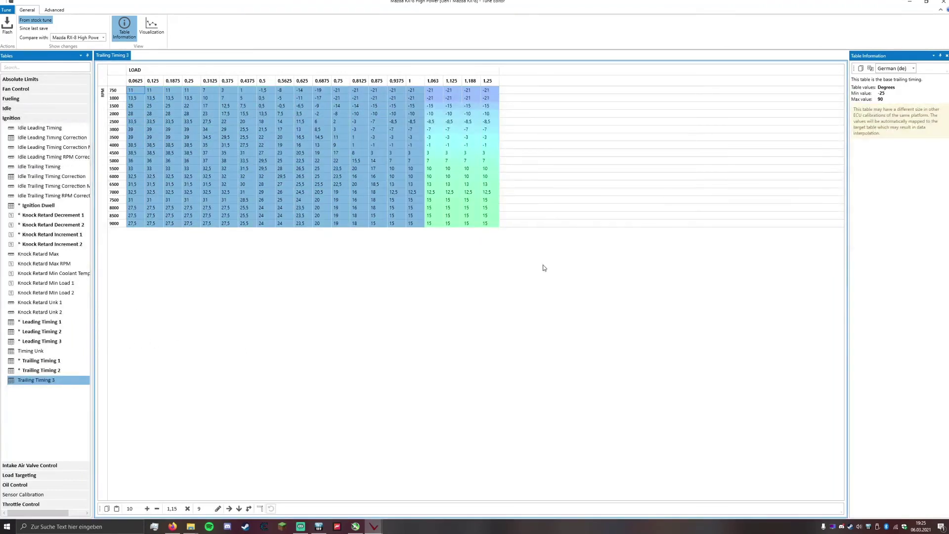
{"action": "left_click", "coordinate": [492, 225], "text": "shift"}
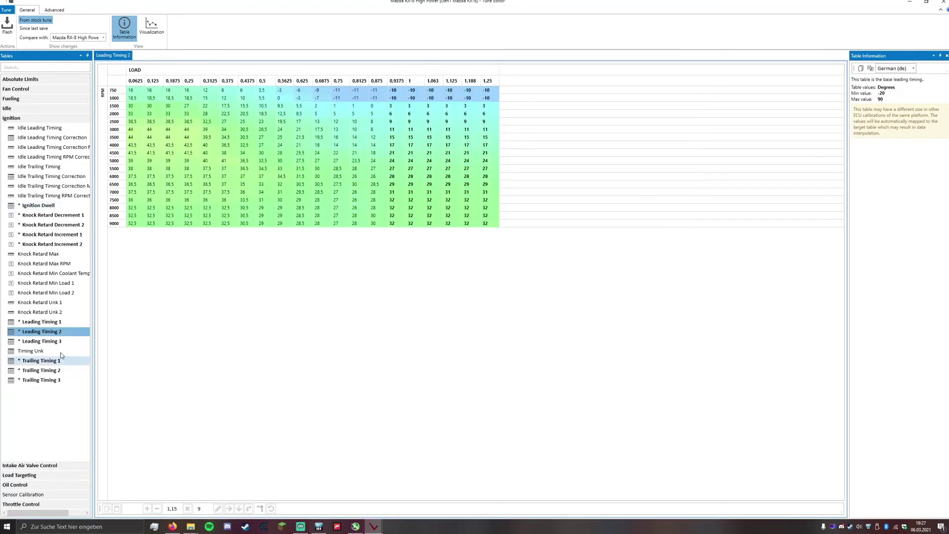
- Collapse Ignition, expand Intake Air Valve Control, and browse APV 1, APV 2 and VDI, ending on APV 1
{"action": "left_click", "coordinate": [44, 116]}
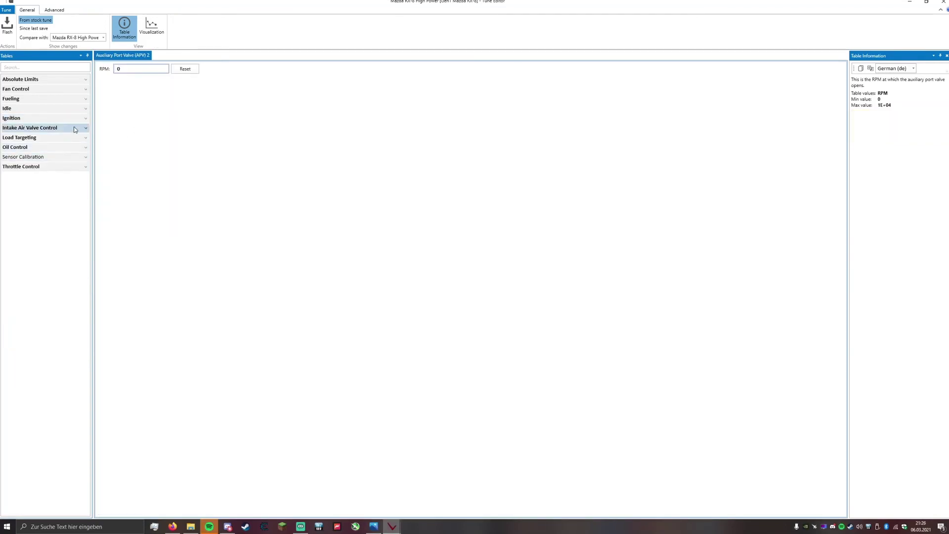
{"action": "left_click", "coordinate": [67, 129]}
{"action": "left_click", "coordinate": [67, 137]}
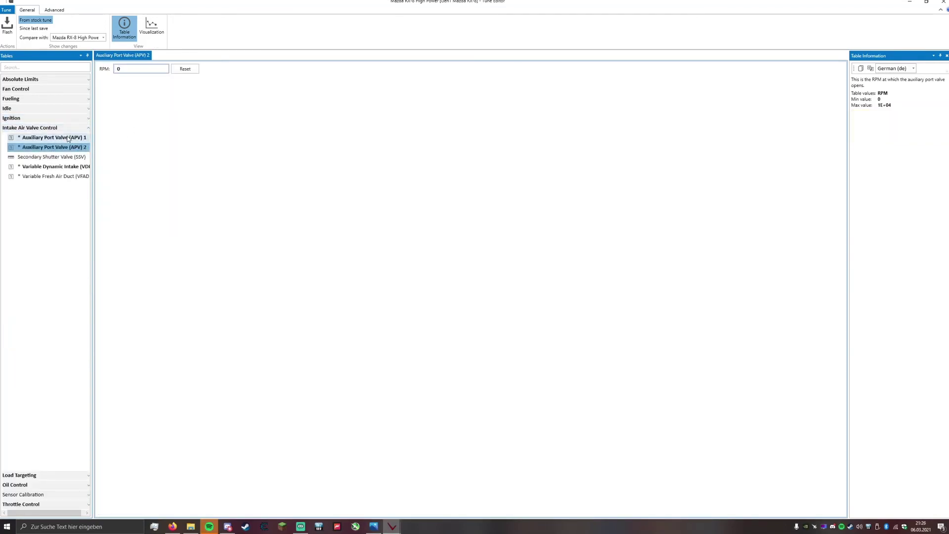
{"action": "left_click", "coordinate": [67, 147]}
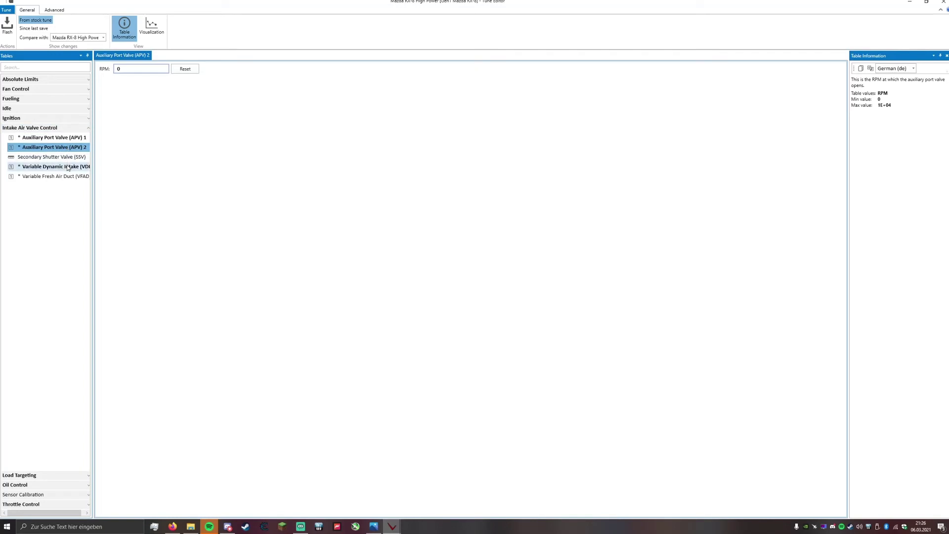
{"action": "left_click", "coordinate": [60, 138]}
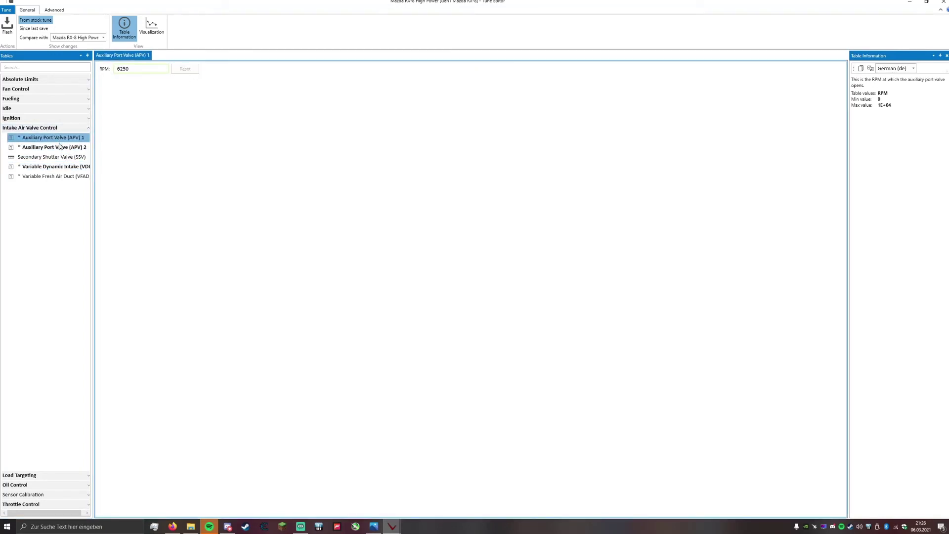
{"action": "left_click", "coordinate": [60, 147]}
{"action": "key", "text": "Down"}
{"action": "key", "text": "Down"}
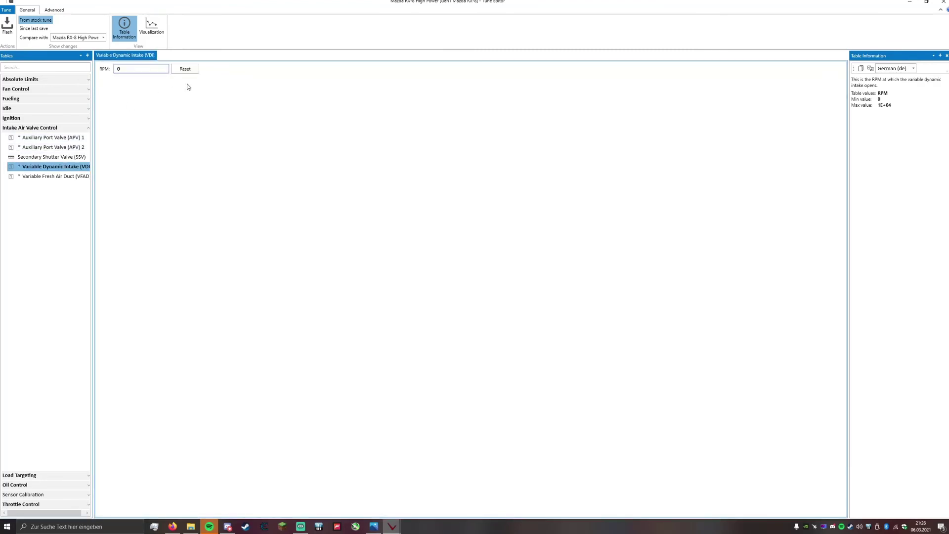
{"action": "left_click", "coordinate": [82, 138]}
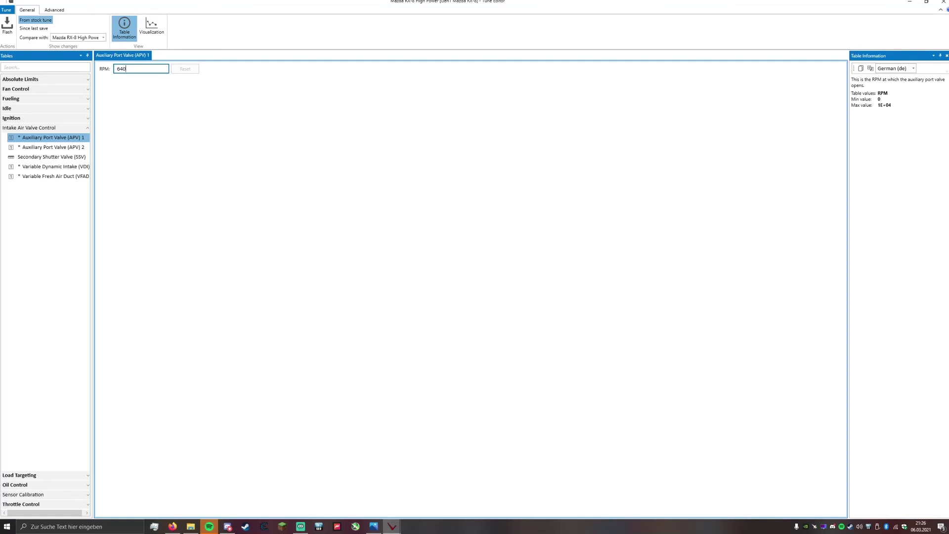
- Raise the APV 2 opening RPM from 6100 to 6400
{"action": "left_click", "coordinate": [61, 148]}
{"action": "left_click", "coordinate": [148, 70]}
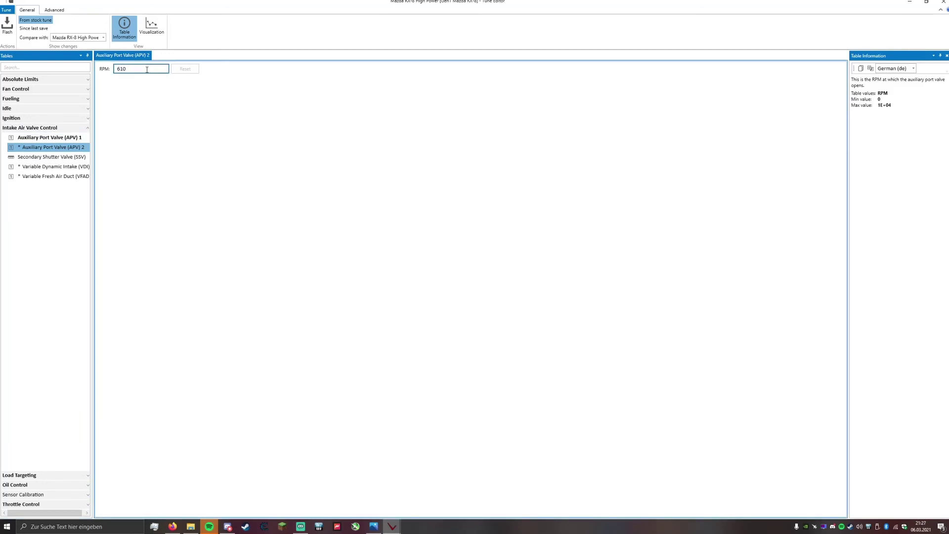
{"action": "type", "text": "400"}
- Raise the Variable Dynamic Intake (VDI) opening RPM from 7250 to 7600
{"action": "left_click", "coordinate": [59, 166]}
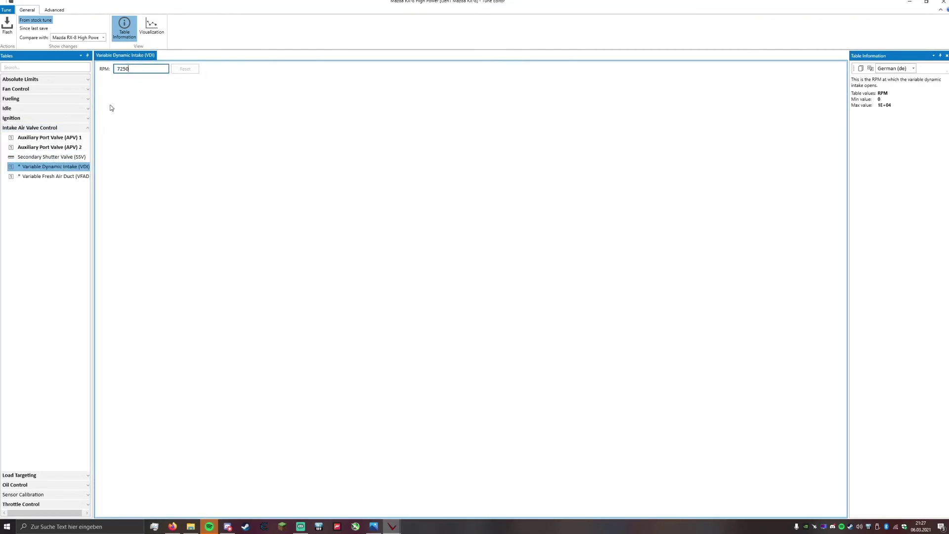
{"action": "key", "text": "BackSpace"}
{"action": "key", "text": "BackSpace"}
{"action": "key", "text": "BackSpace"}
{"action": "type", "text": "600"}
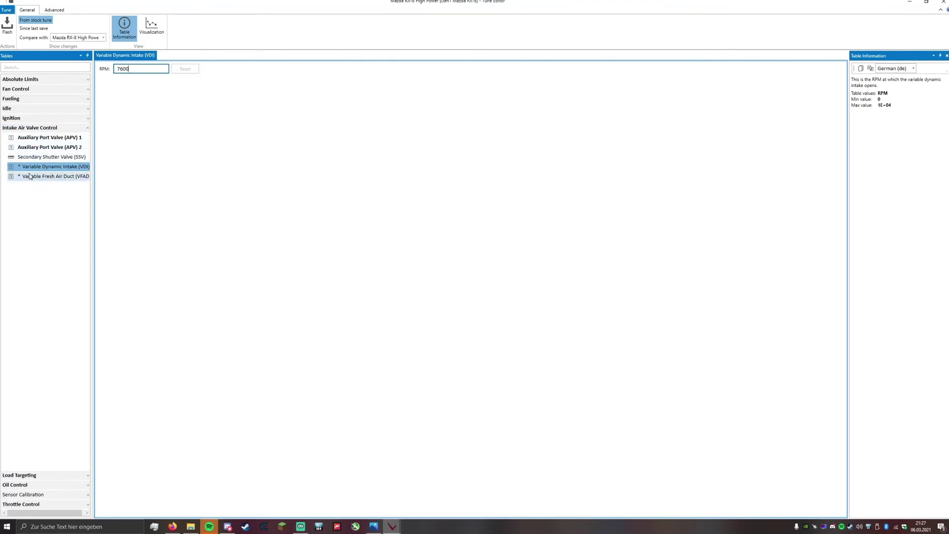
- Raise the Variable Fresh Air Duct (VFAD) opening RPM from 5250 to 5400
{"action": "left_click", "coordinate": [69, 178]}
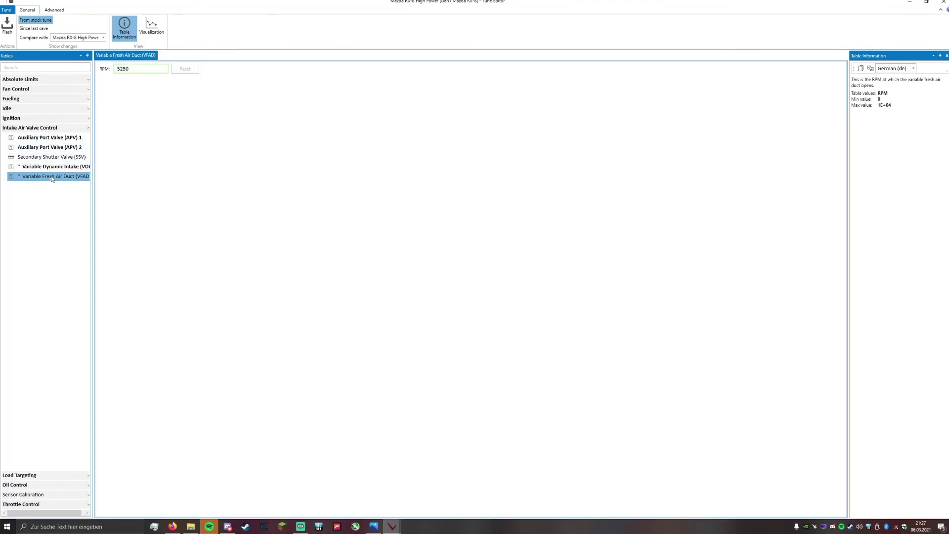
{"action": "left_click", "coordinate": [131, 70]}
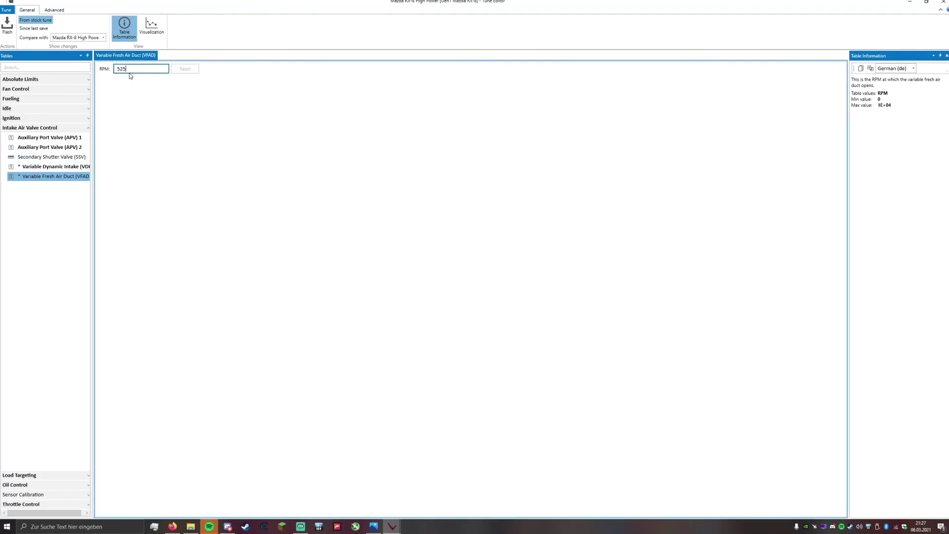
{"action": "key", "text": "BackSpace"}
{"action": "key", "text": "BackSpace"}
{"action": "type", "text": "400"}
- Open the Secondary Shutter Valve (SSV) table and confirm its 0 °C opening RPM of 3000
{"action": "left_click", "coordinate": [60, 157]}
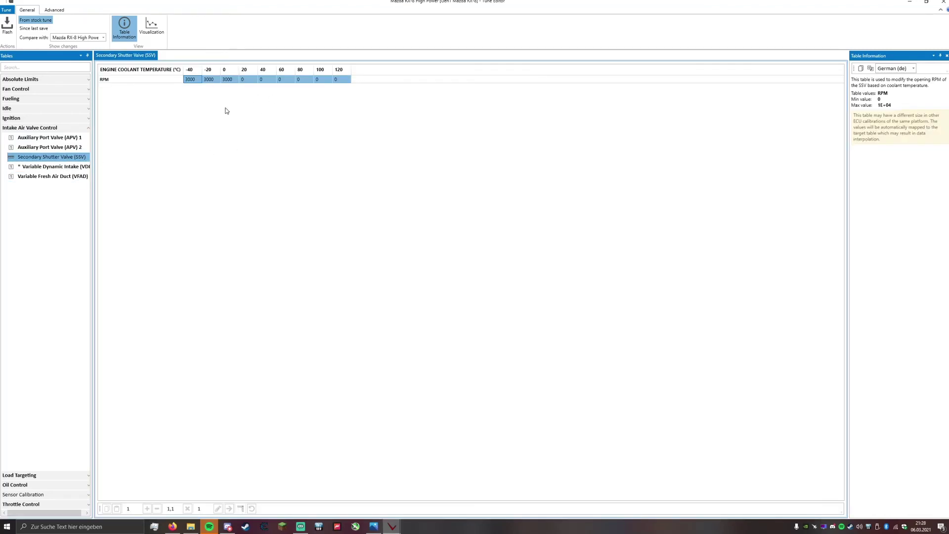
{"action": "left_click", "coordinate": [201, 118]}
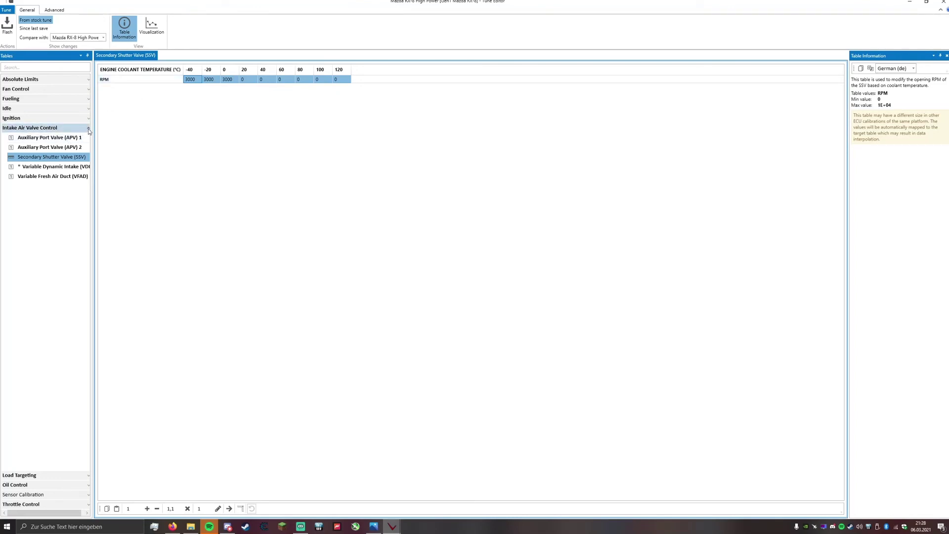
{"action": "double_click", "coordinate": [226, 81]}
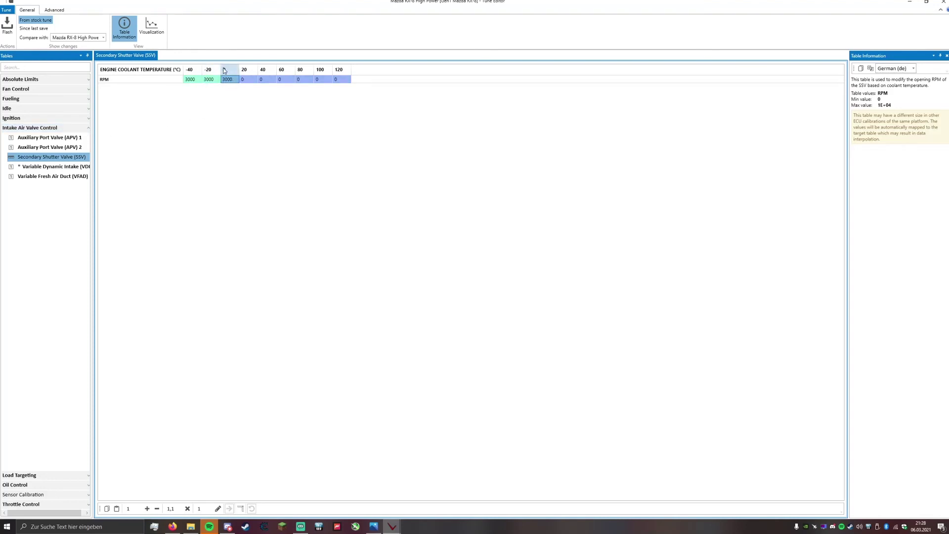
{"action": "key", "text": "BackSpace"}
- Select the SSV cells from 20 to 120 °C, then collapse the Intake Air Valve Control tables
{"action": "left_click", "coordinate": [247, 80]}
{"action": "left_click_drag", "start_coordinate": [339, 84], "coordinate": [340, 84]}
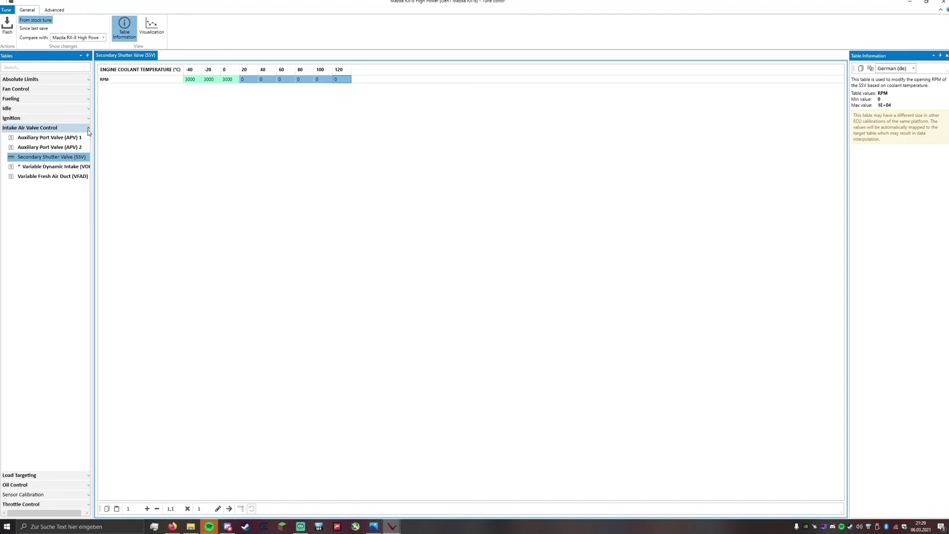
{"action": "left_click", "coordinate": [88, 129]}
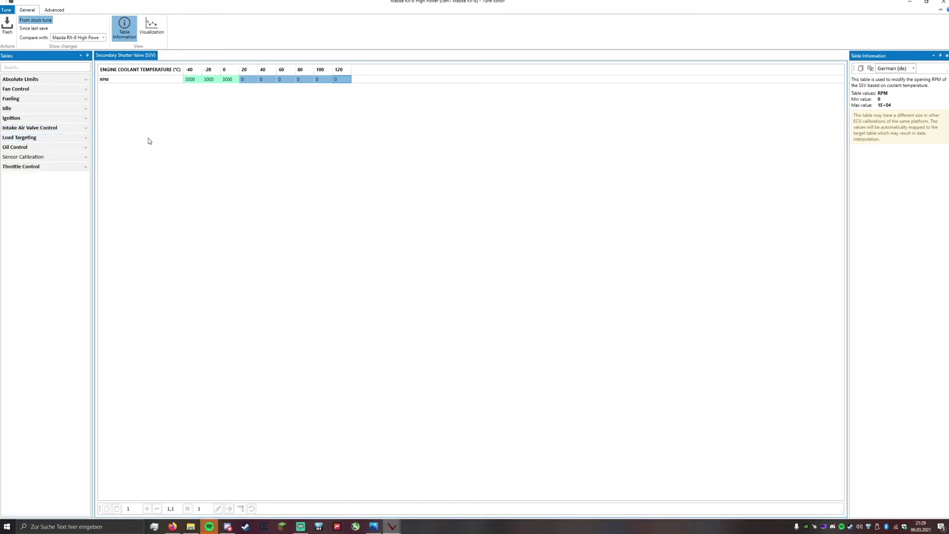